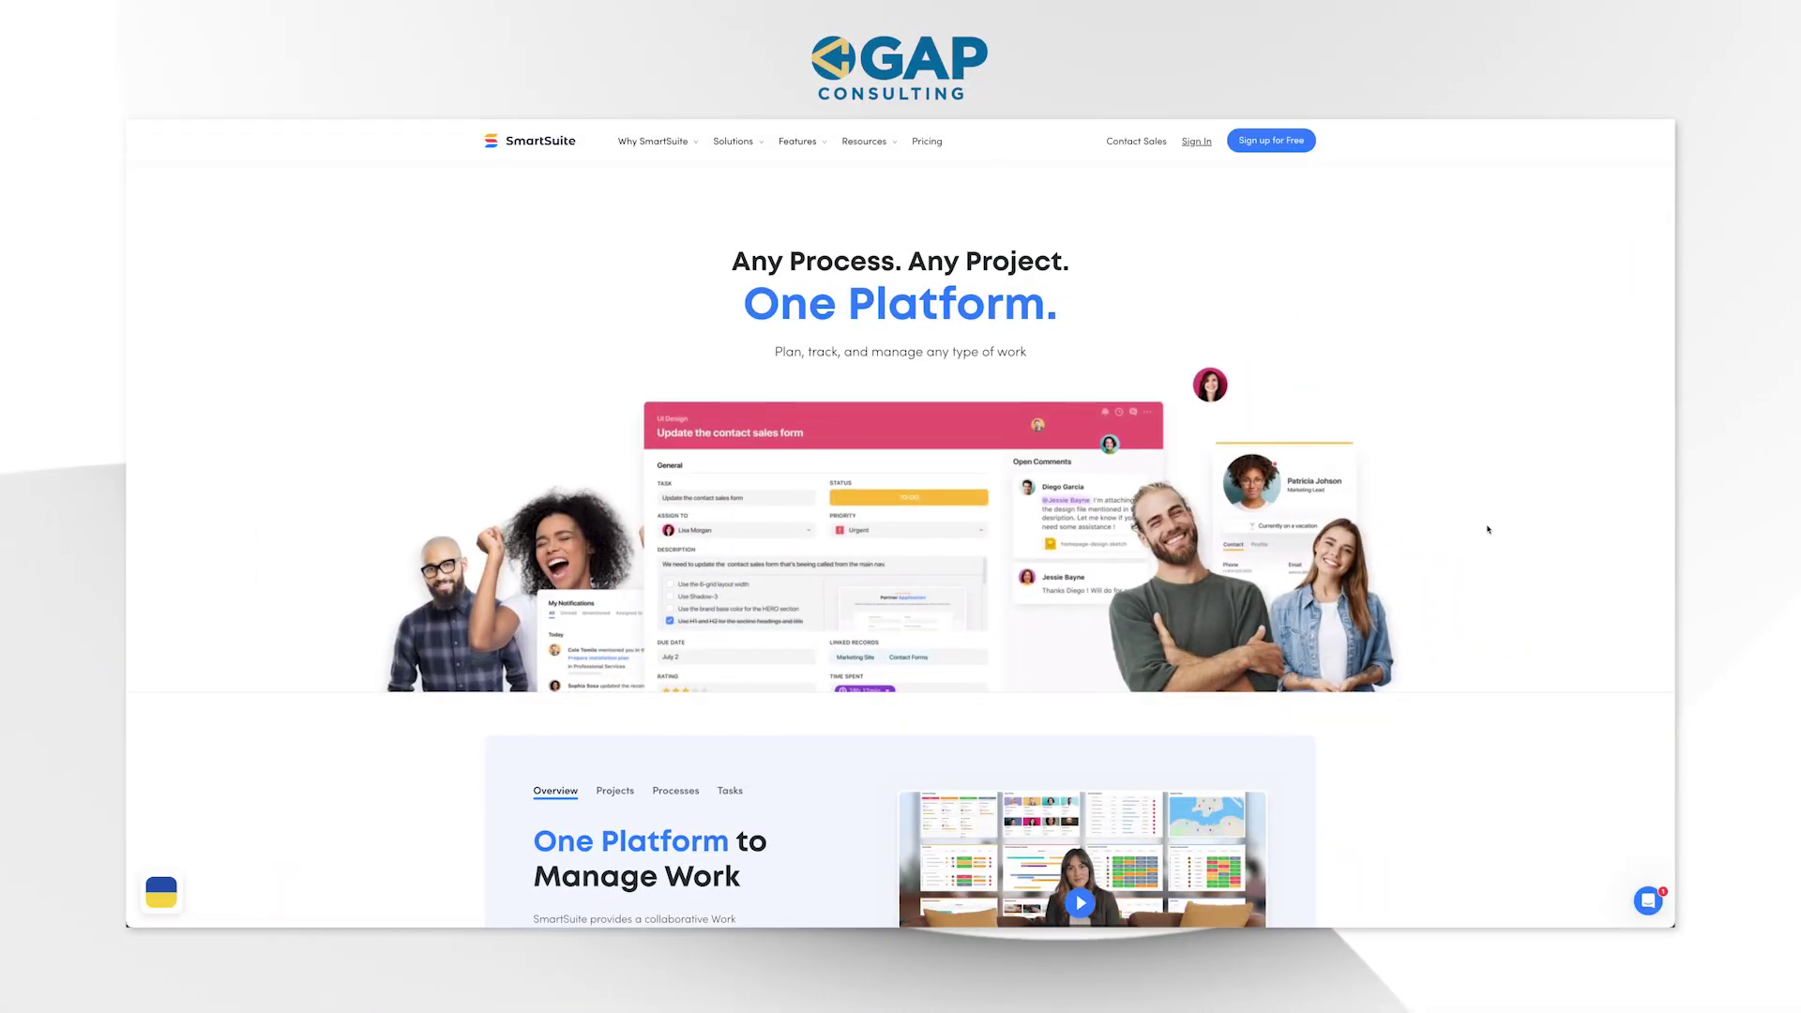
click(1272, 141)
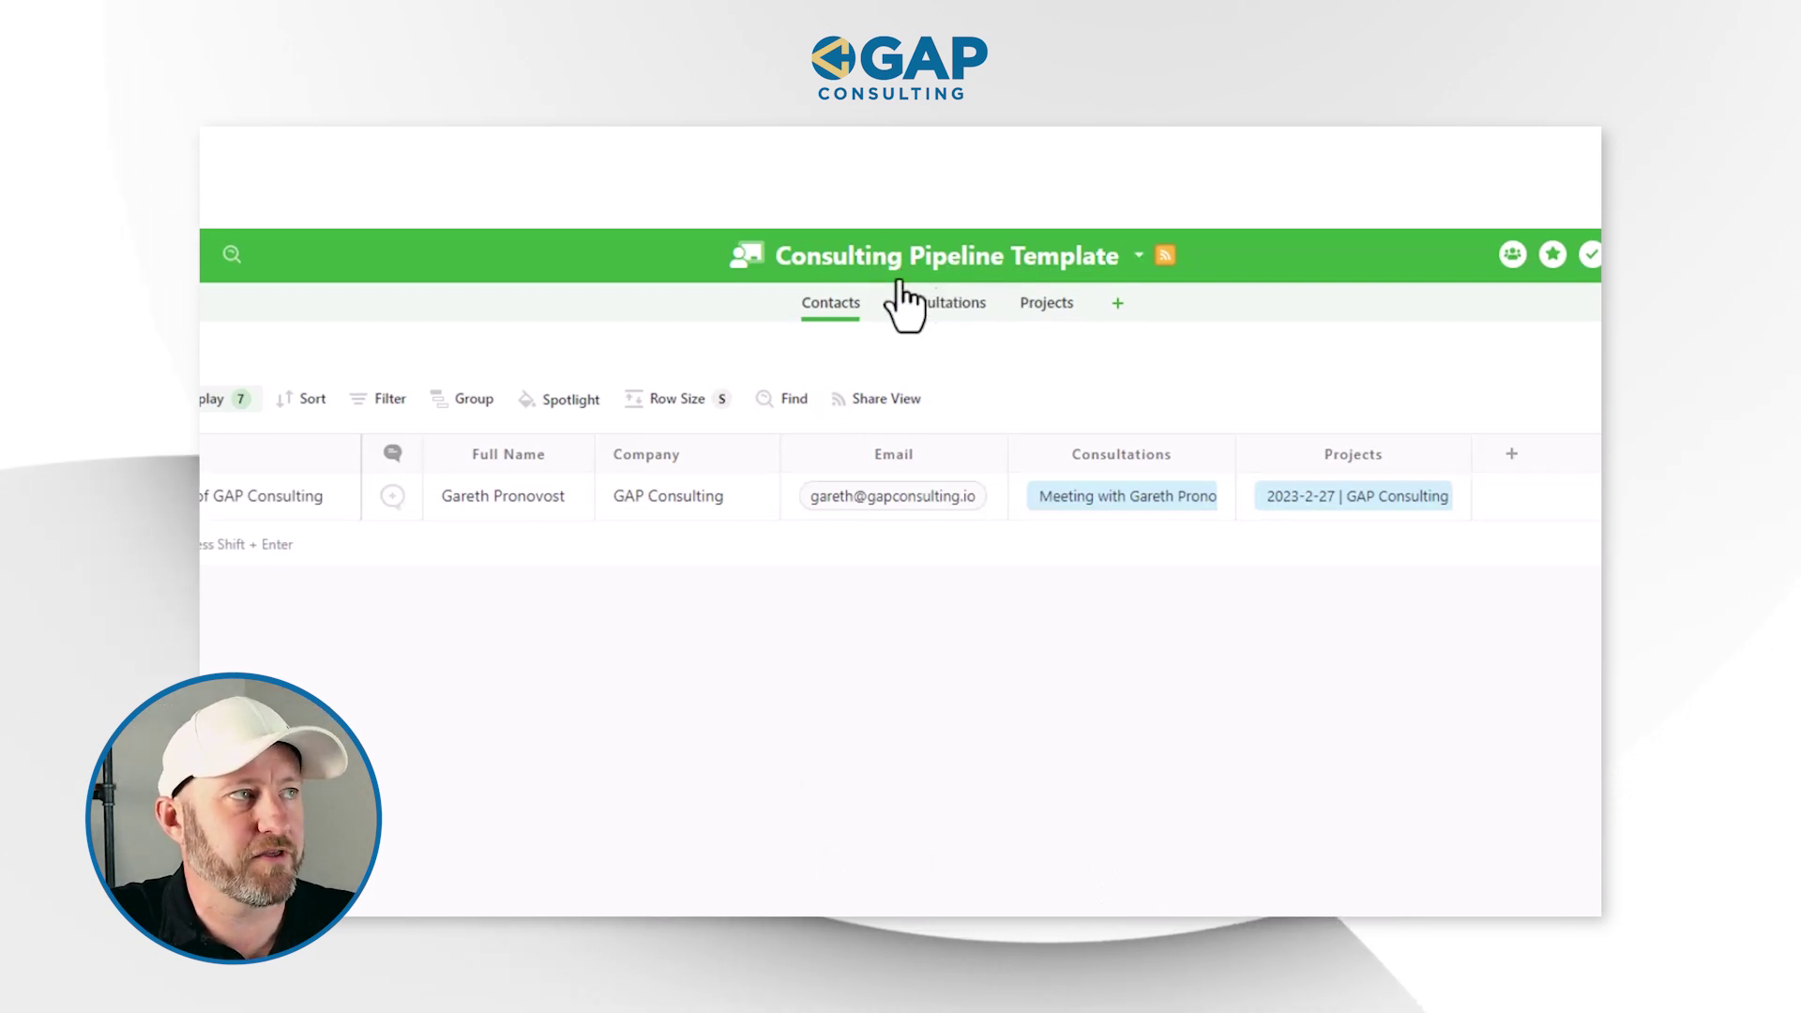
- Look through the Contacts records and the Consultations outcome options and linked contact, and open the Projects app
click(918, 514)
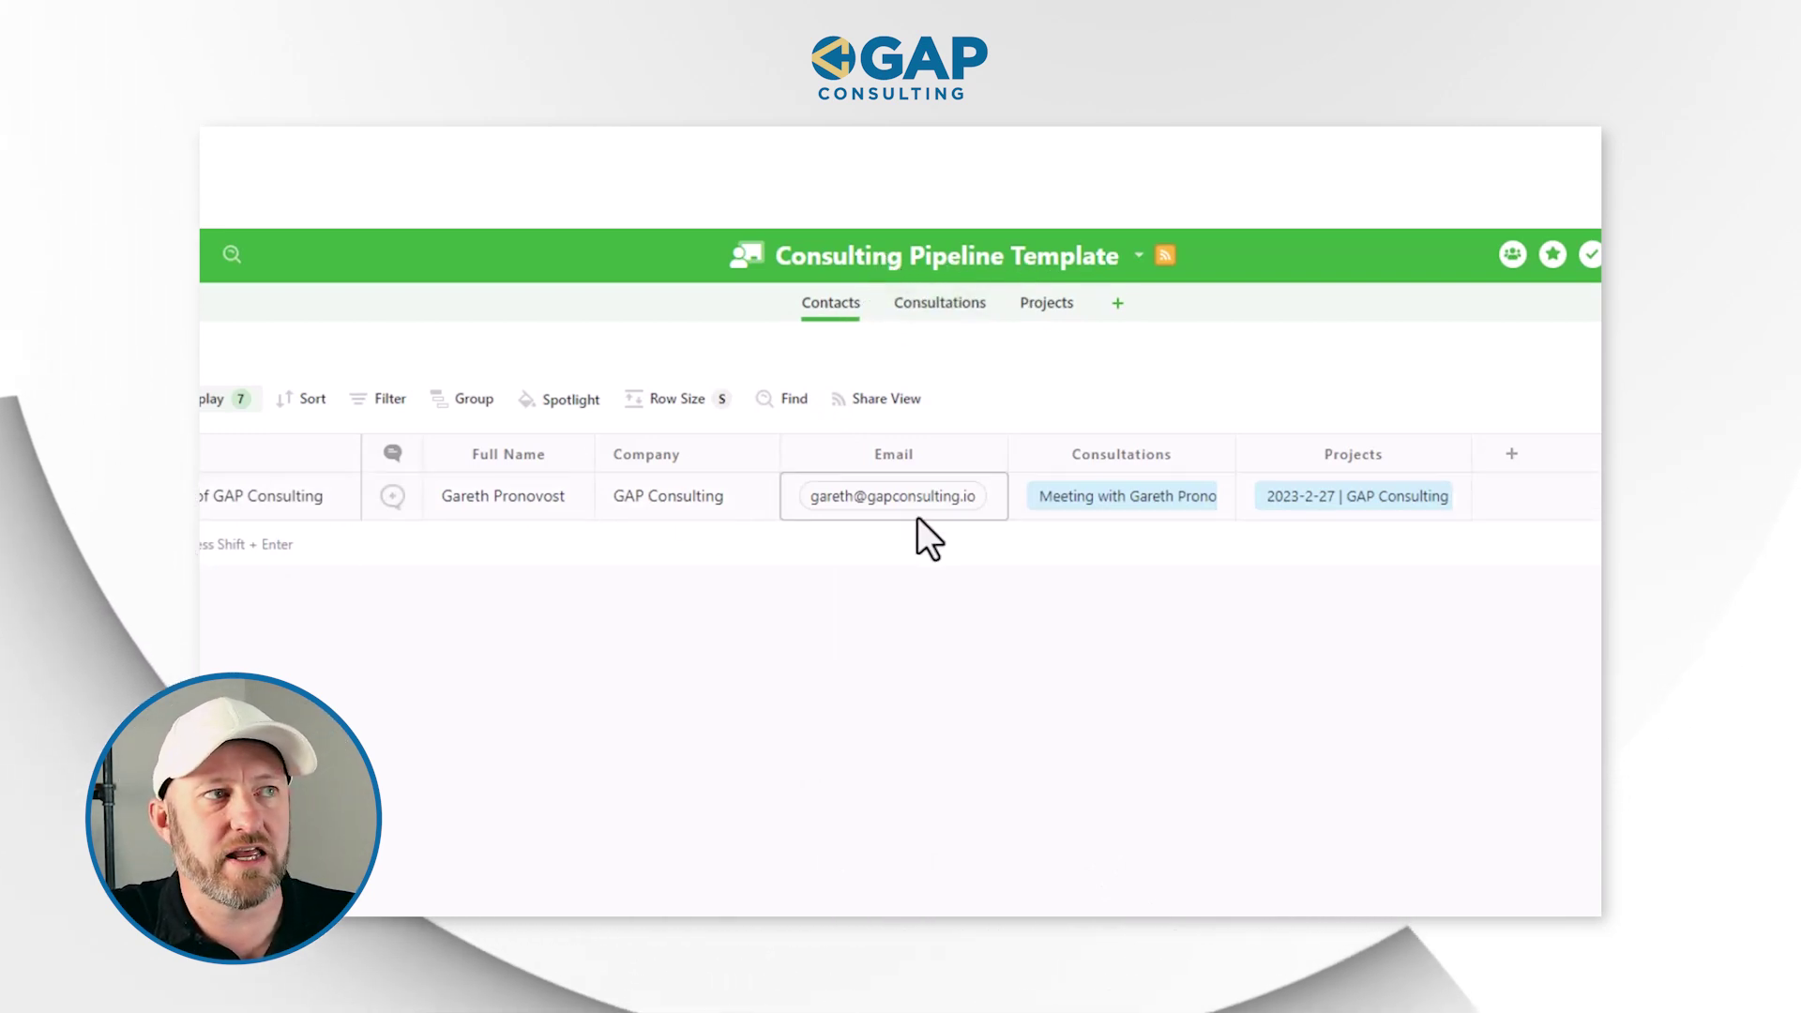
click(935, 304)
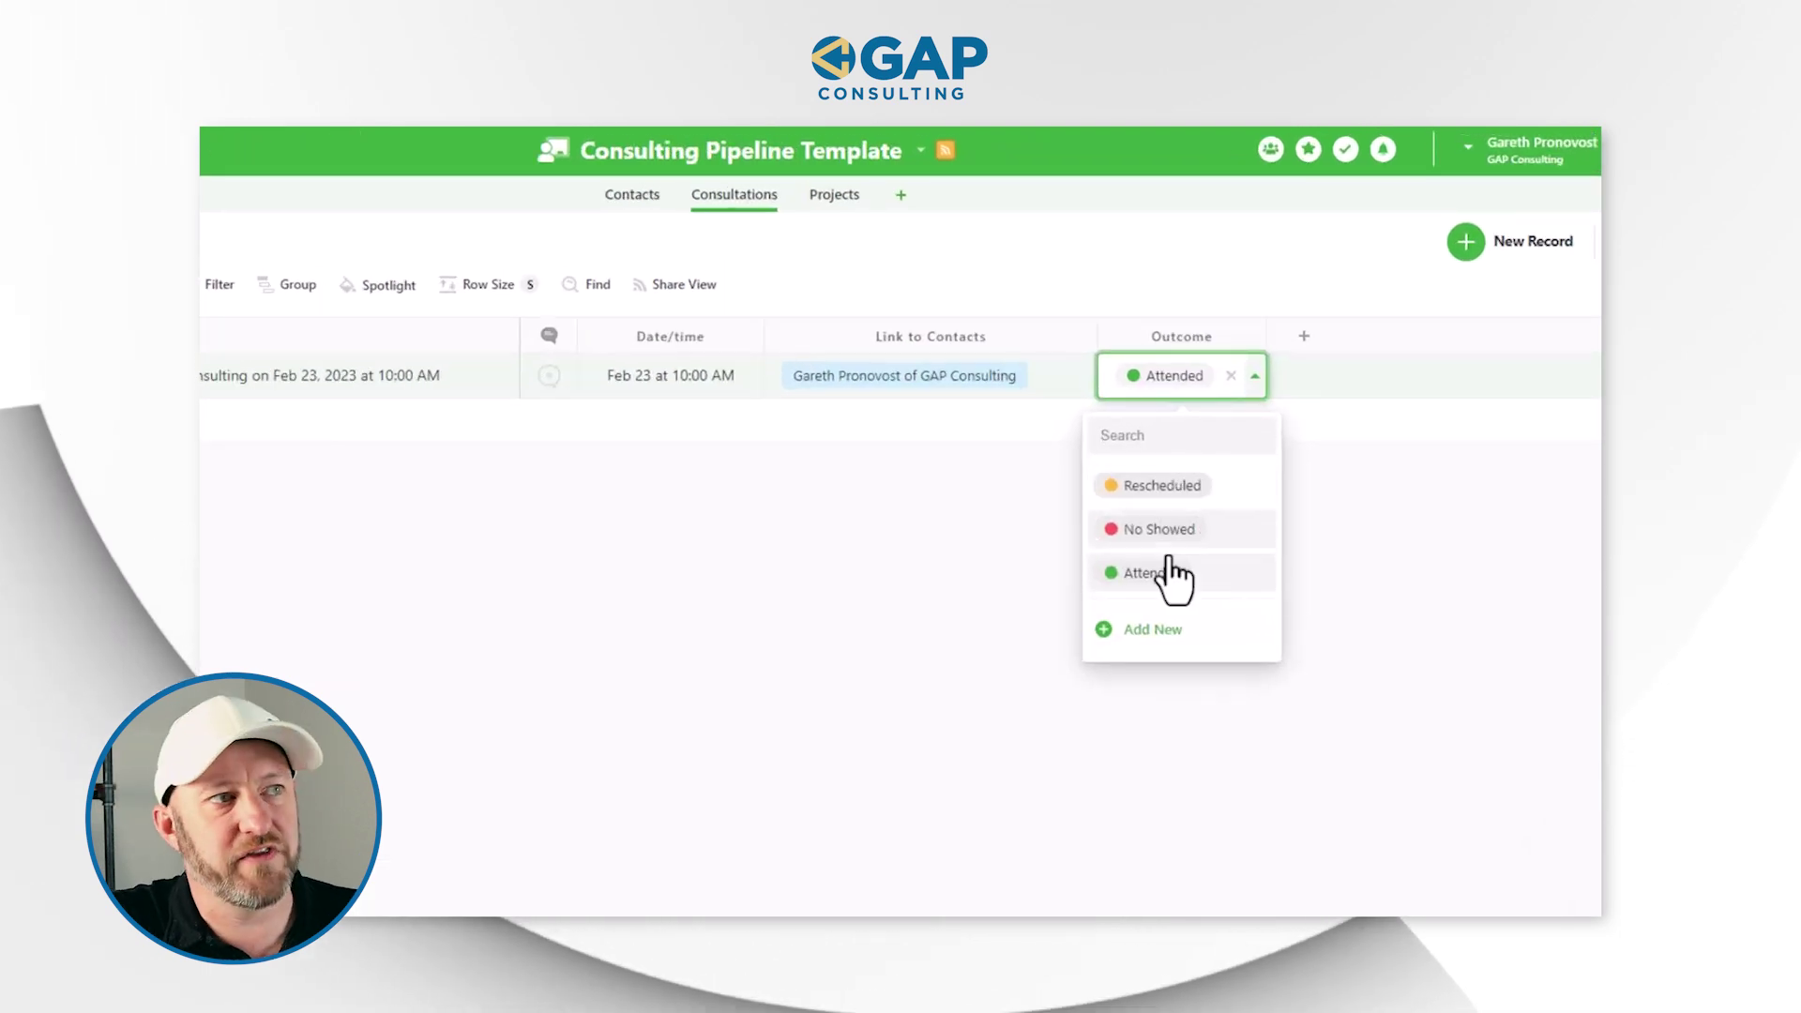
click(957, 550)
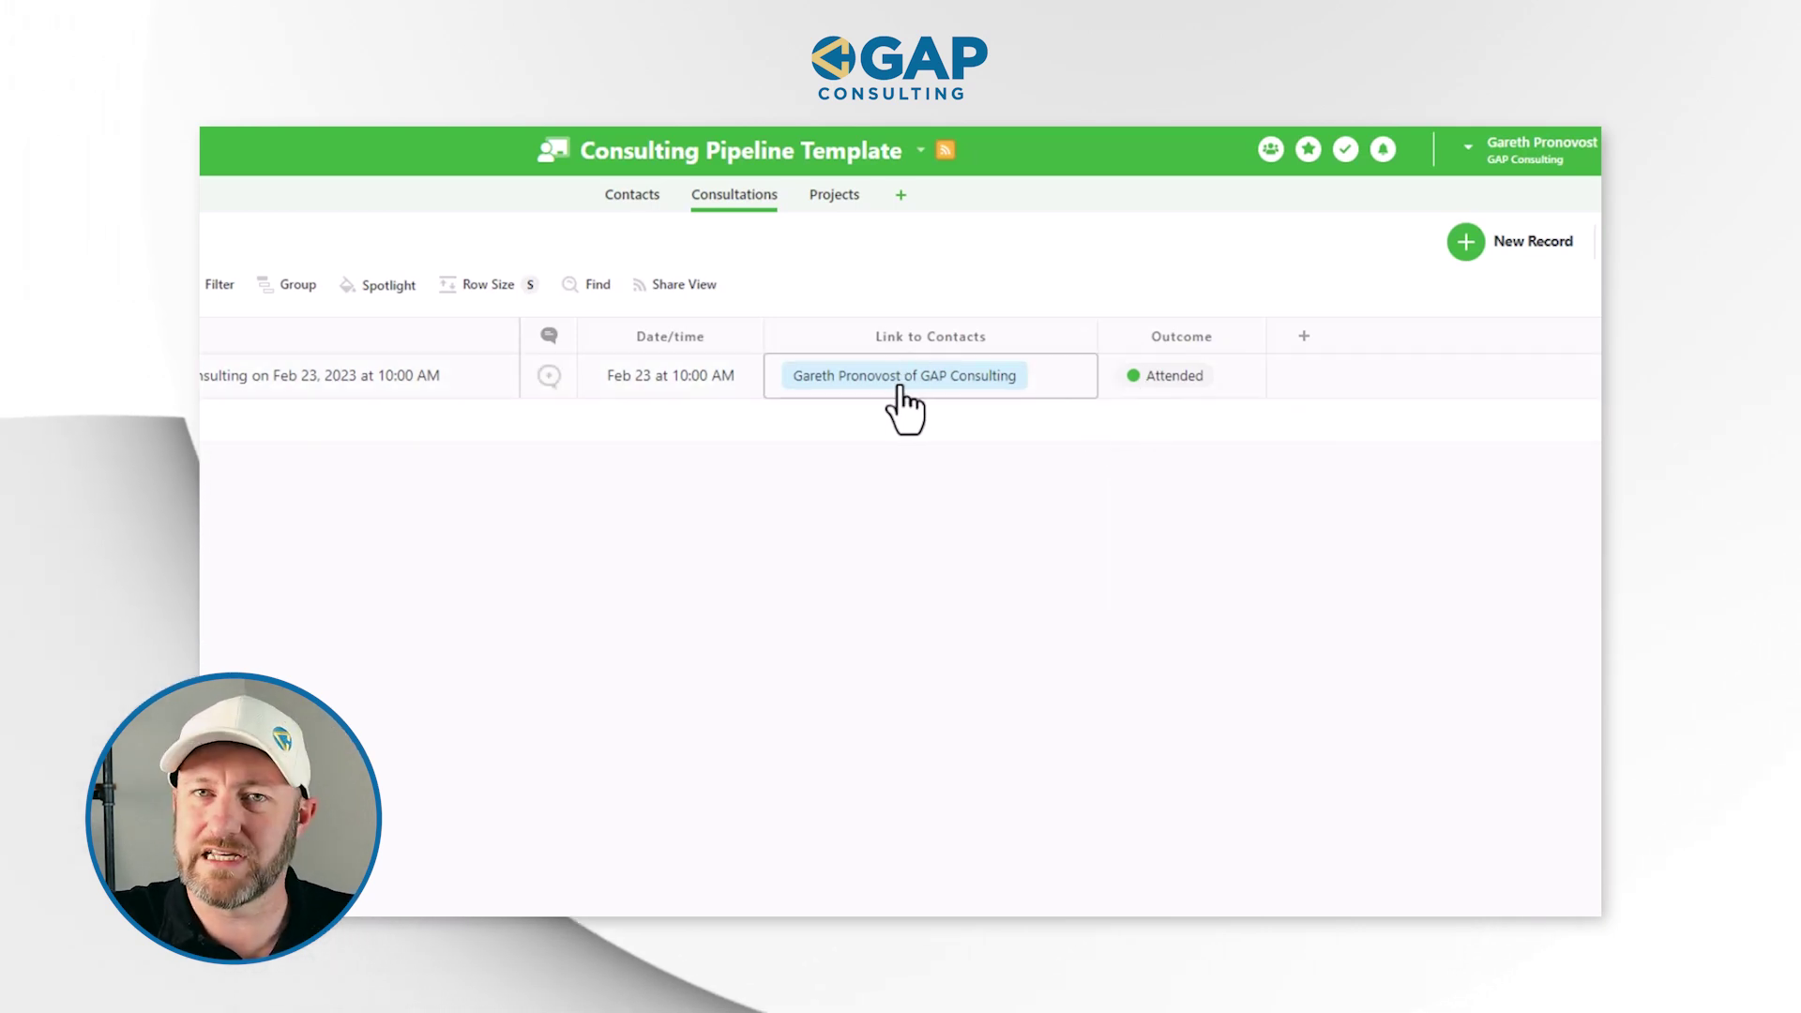
click(834, 194)
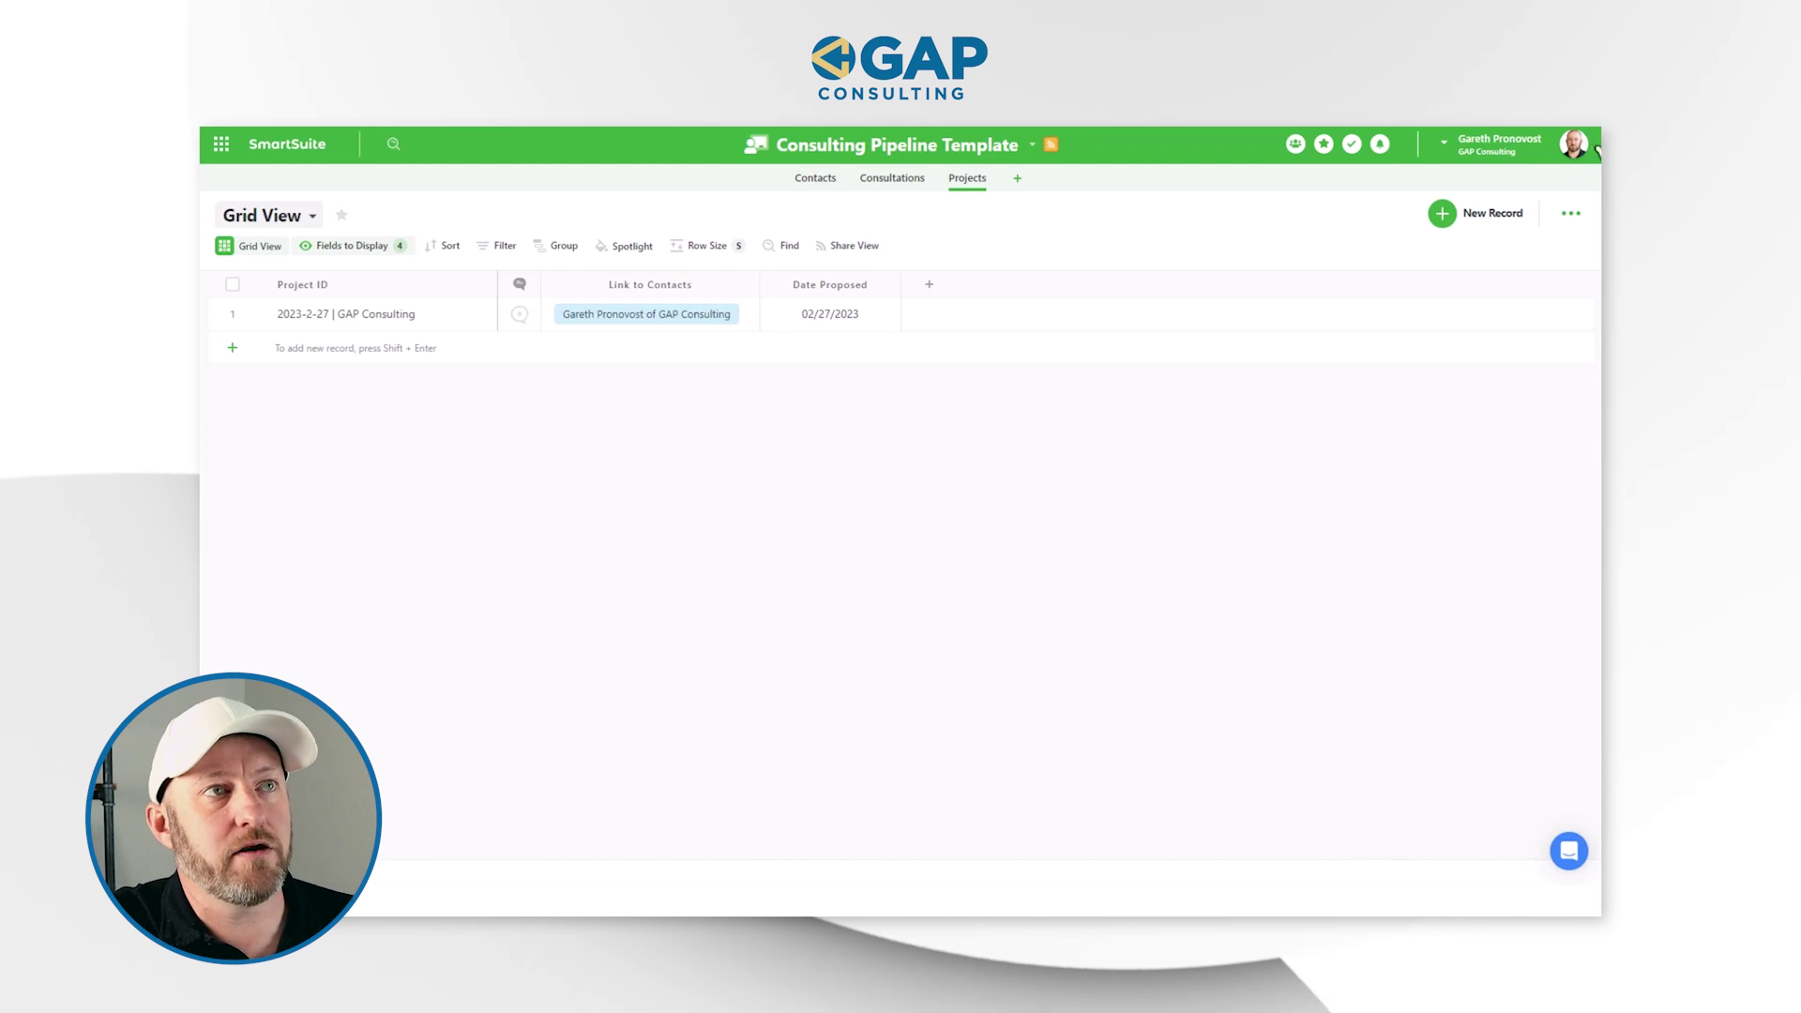
- Open the invitation form for new workspace members and examine the available workspace roles without choosing one
click(1565, 156)
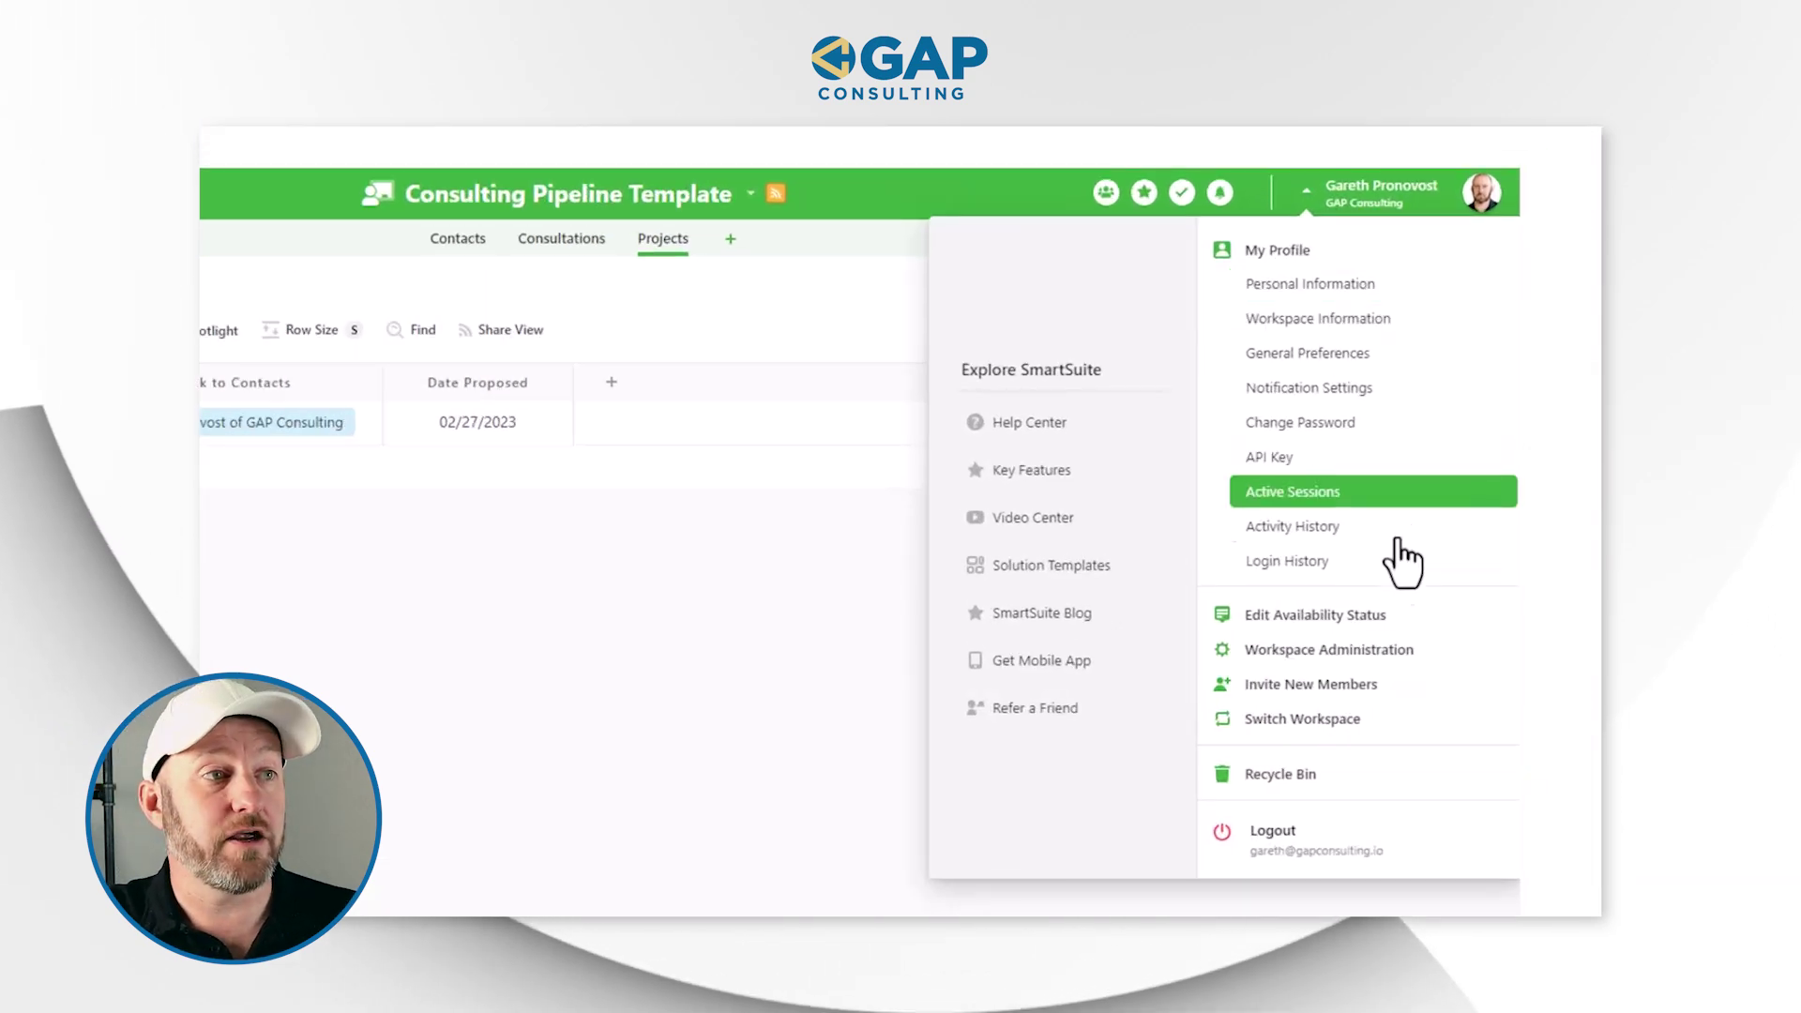
click(1381, 687)
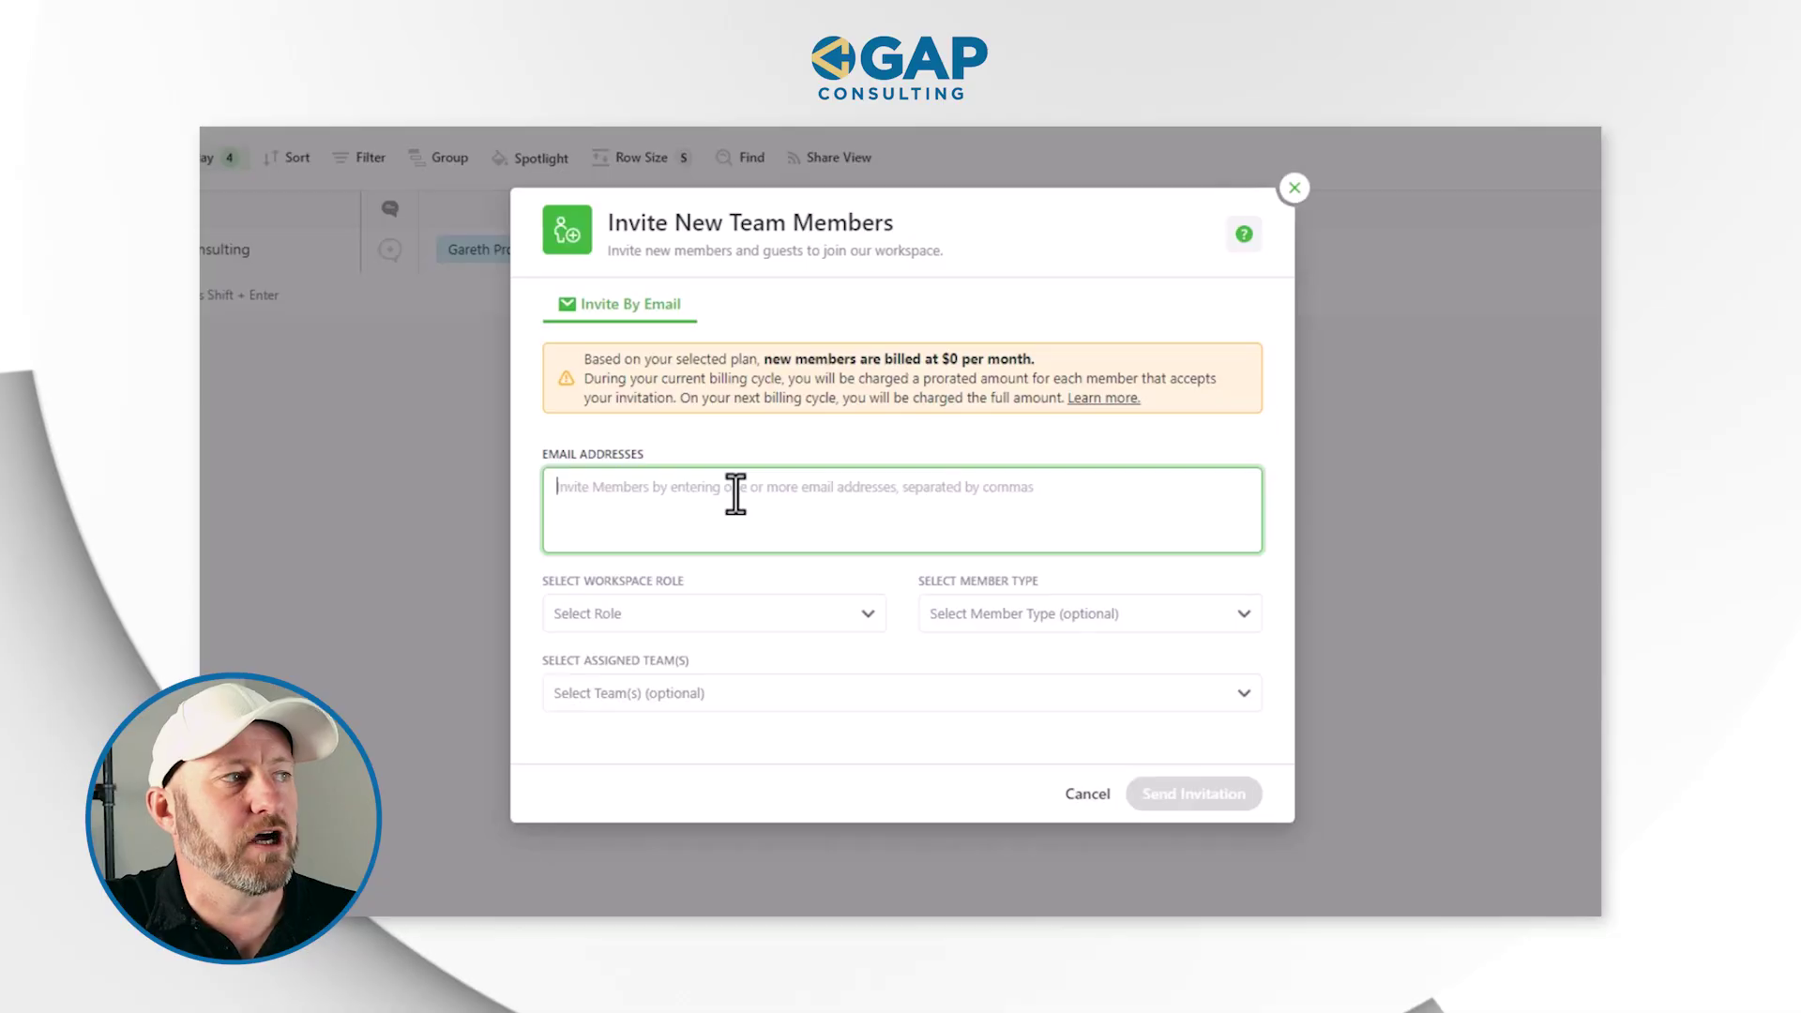
click(775, 615)
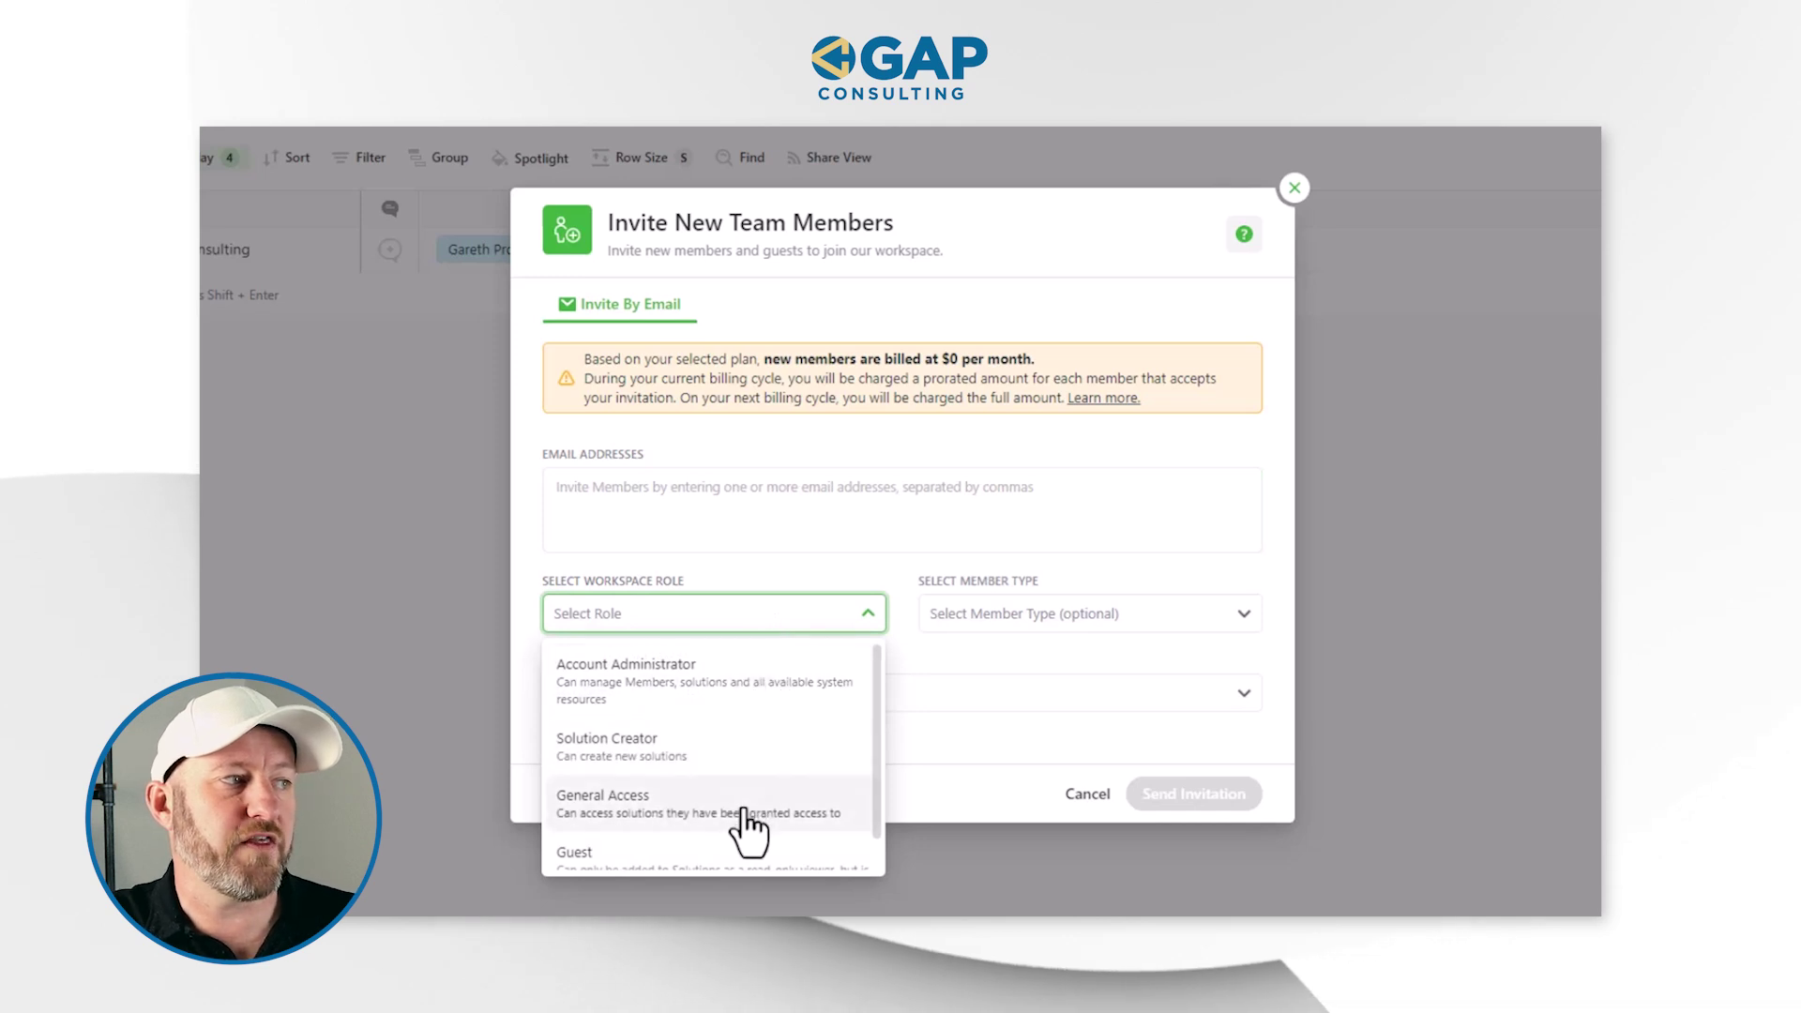
scroll(751, 849, down, 1)
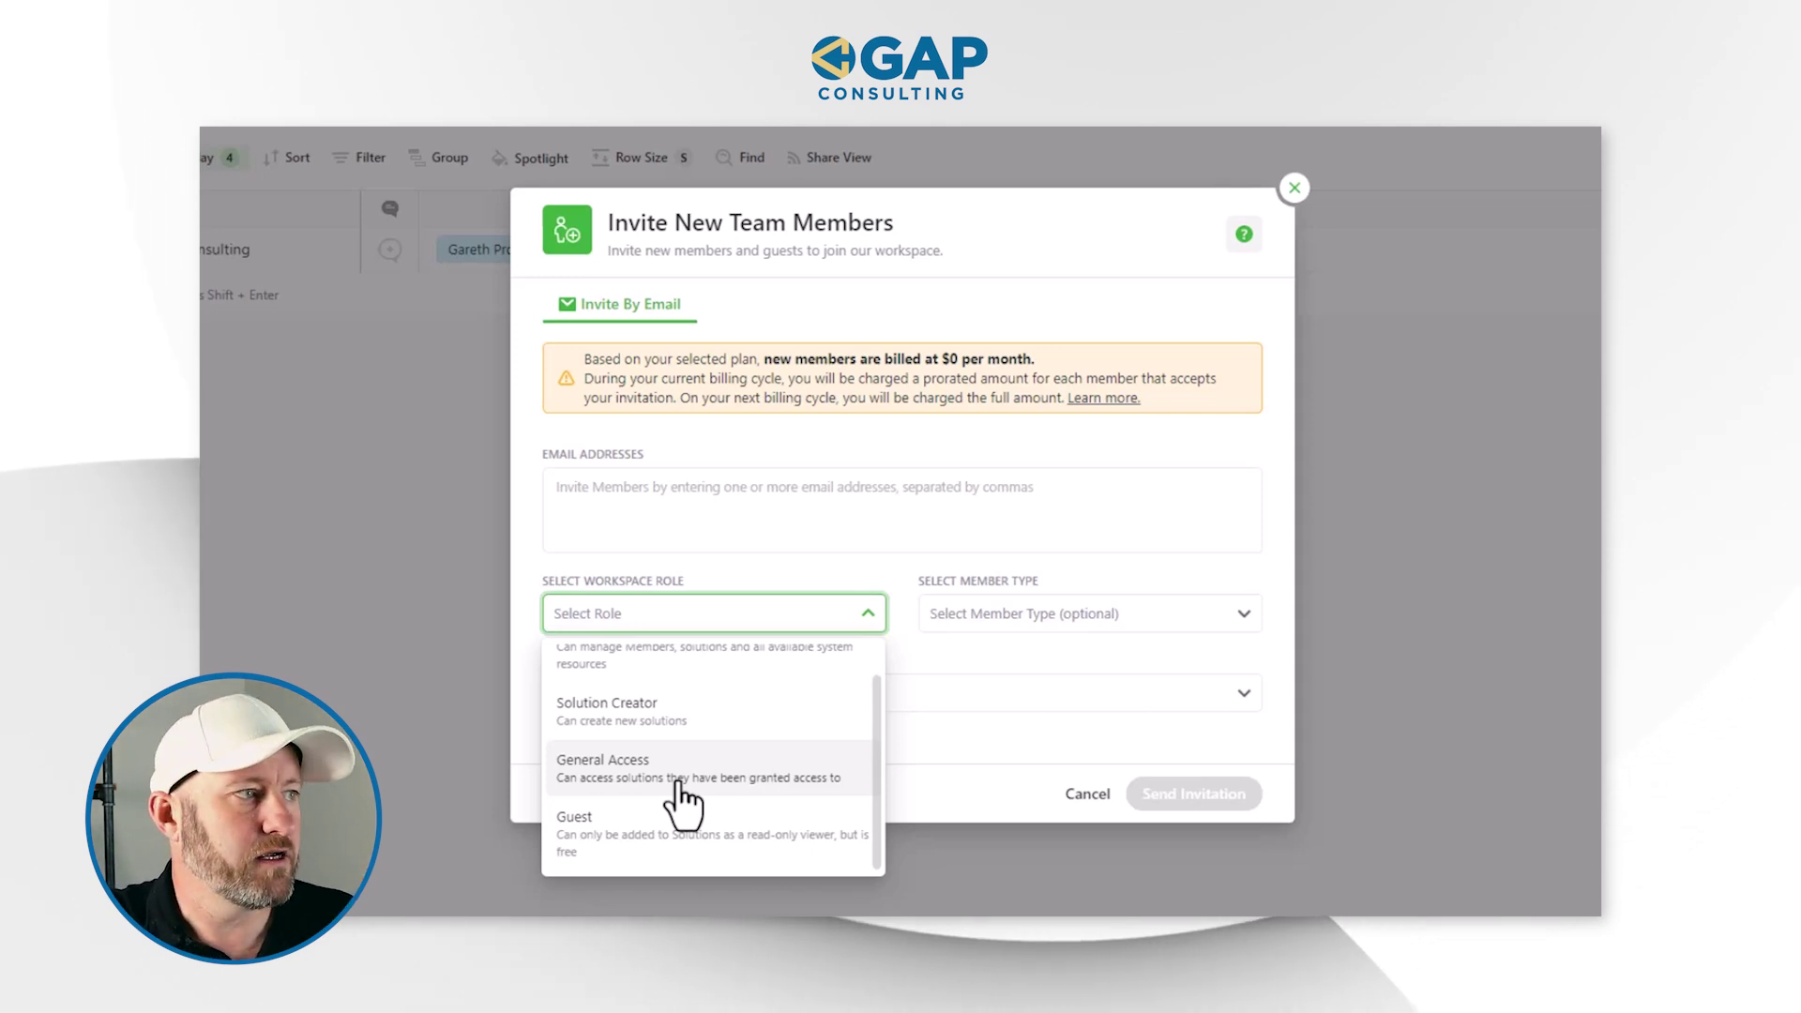
scroll(680, 802, up, 1)
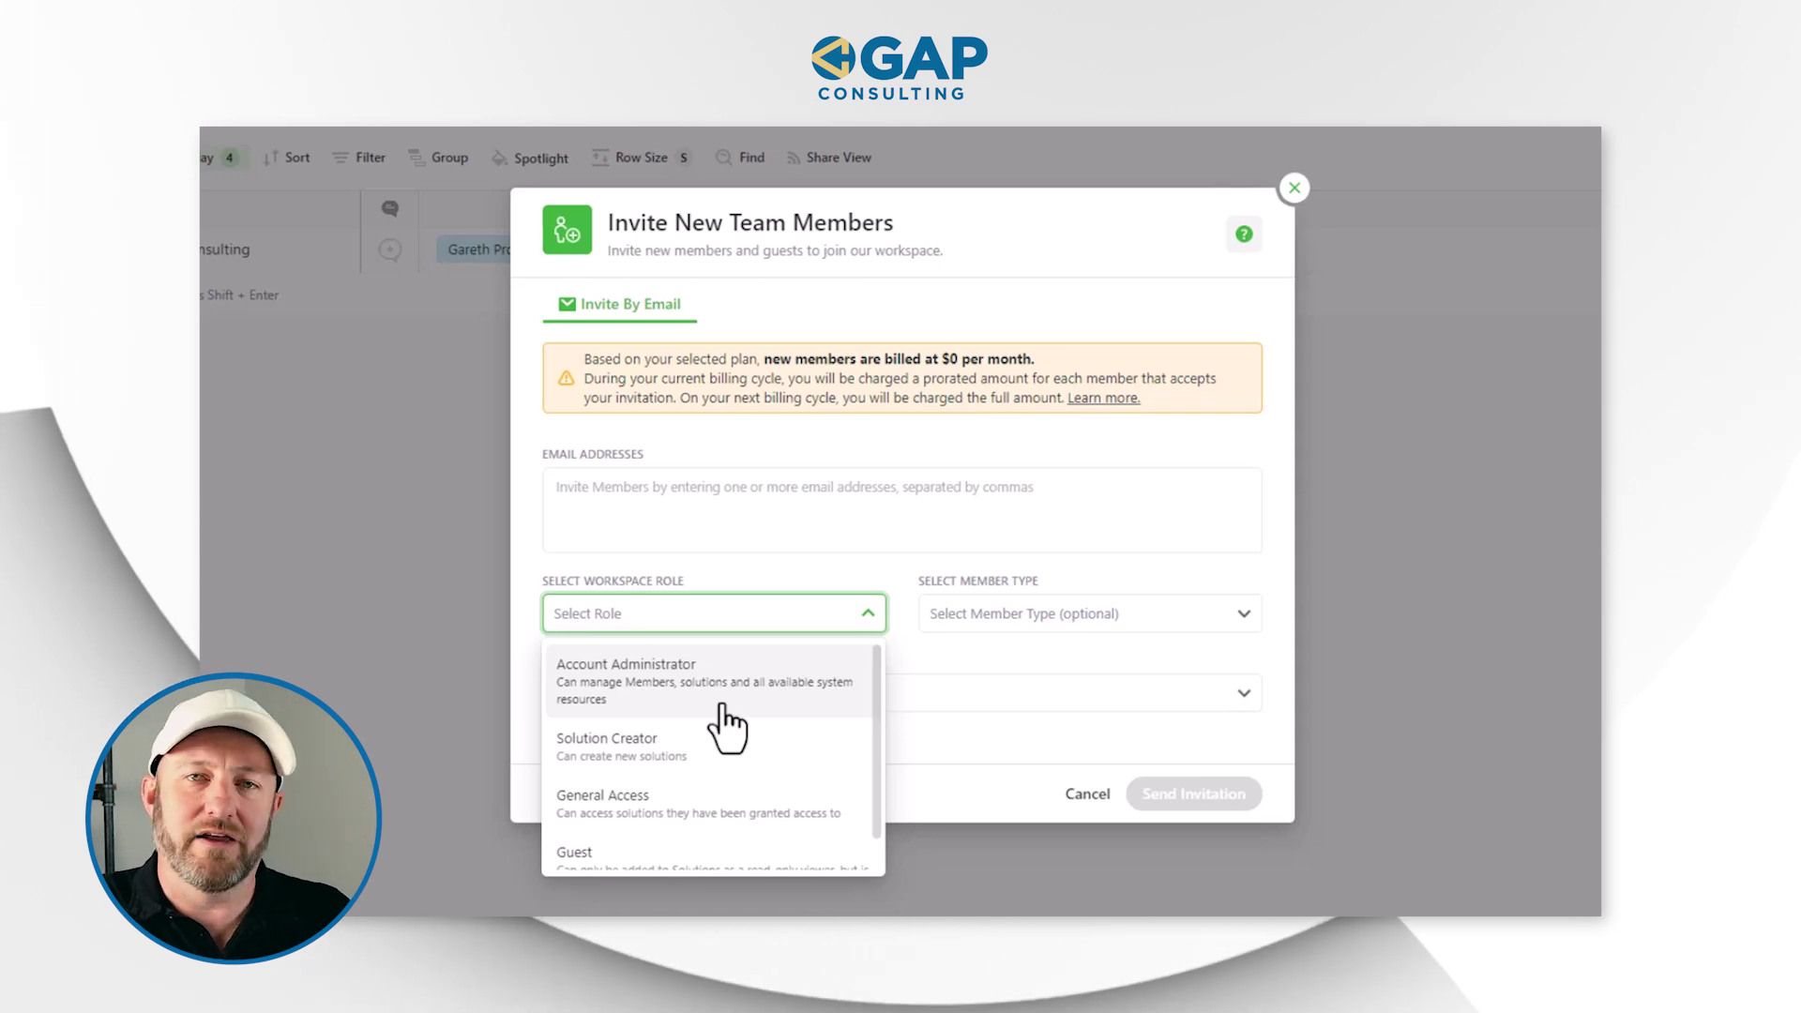
scroll(727, 727, down, 1)
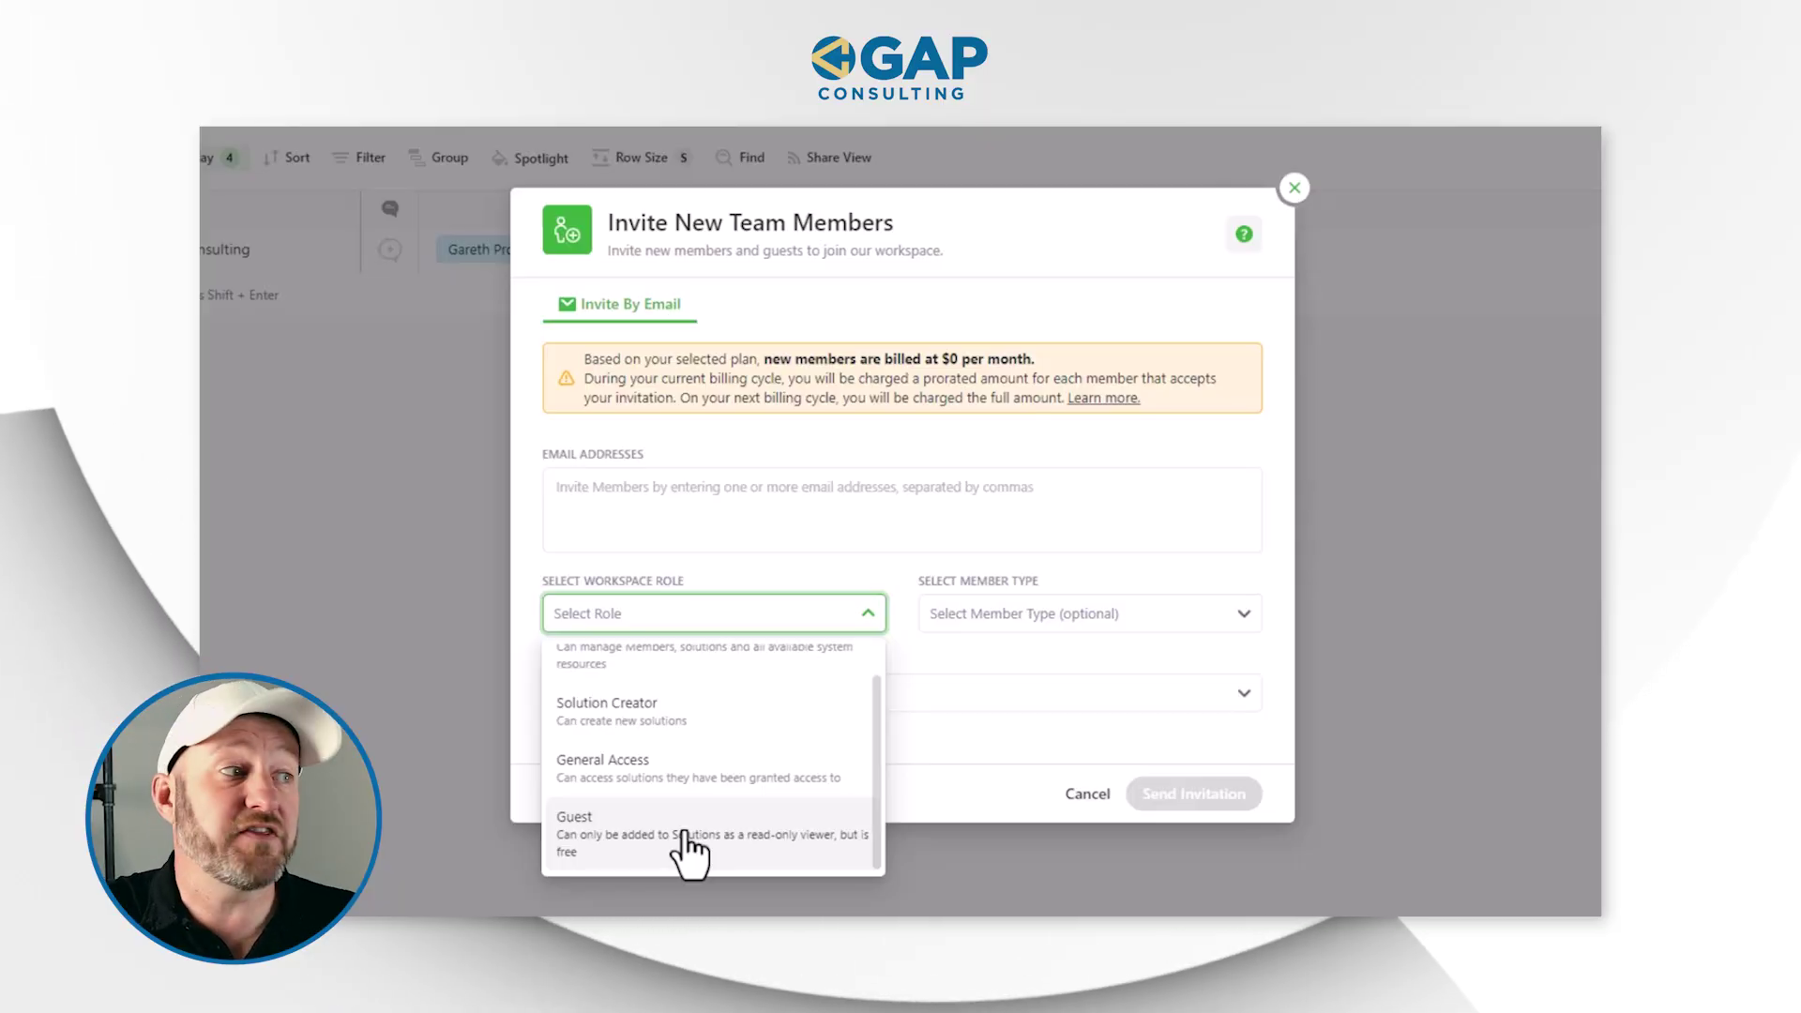
click(700, 568)
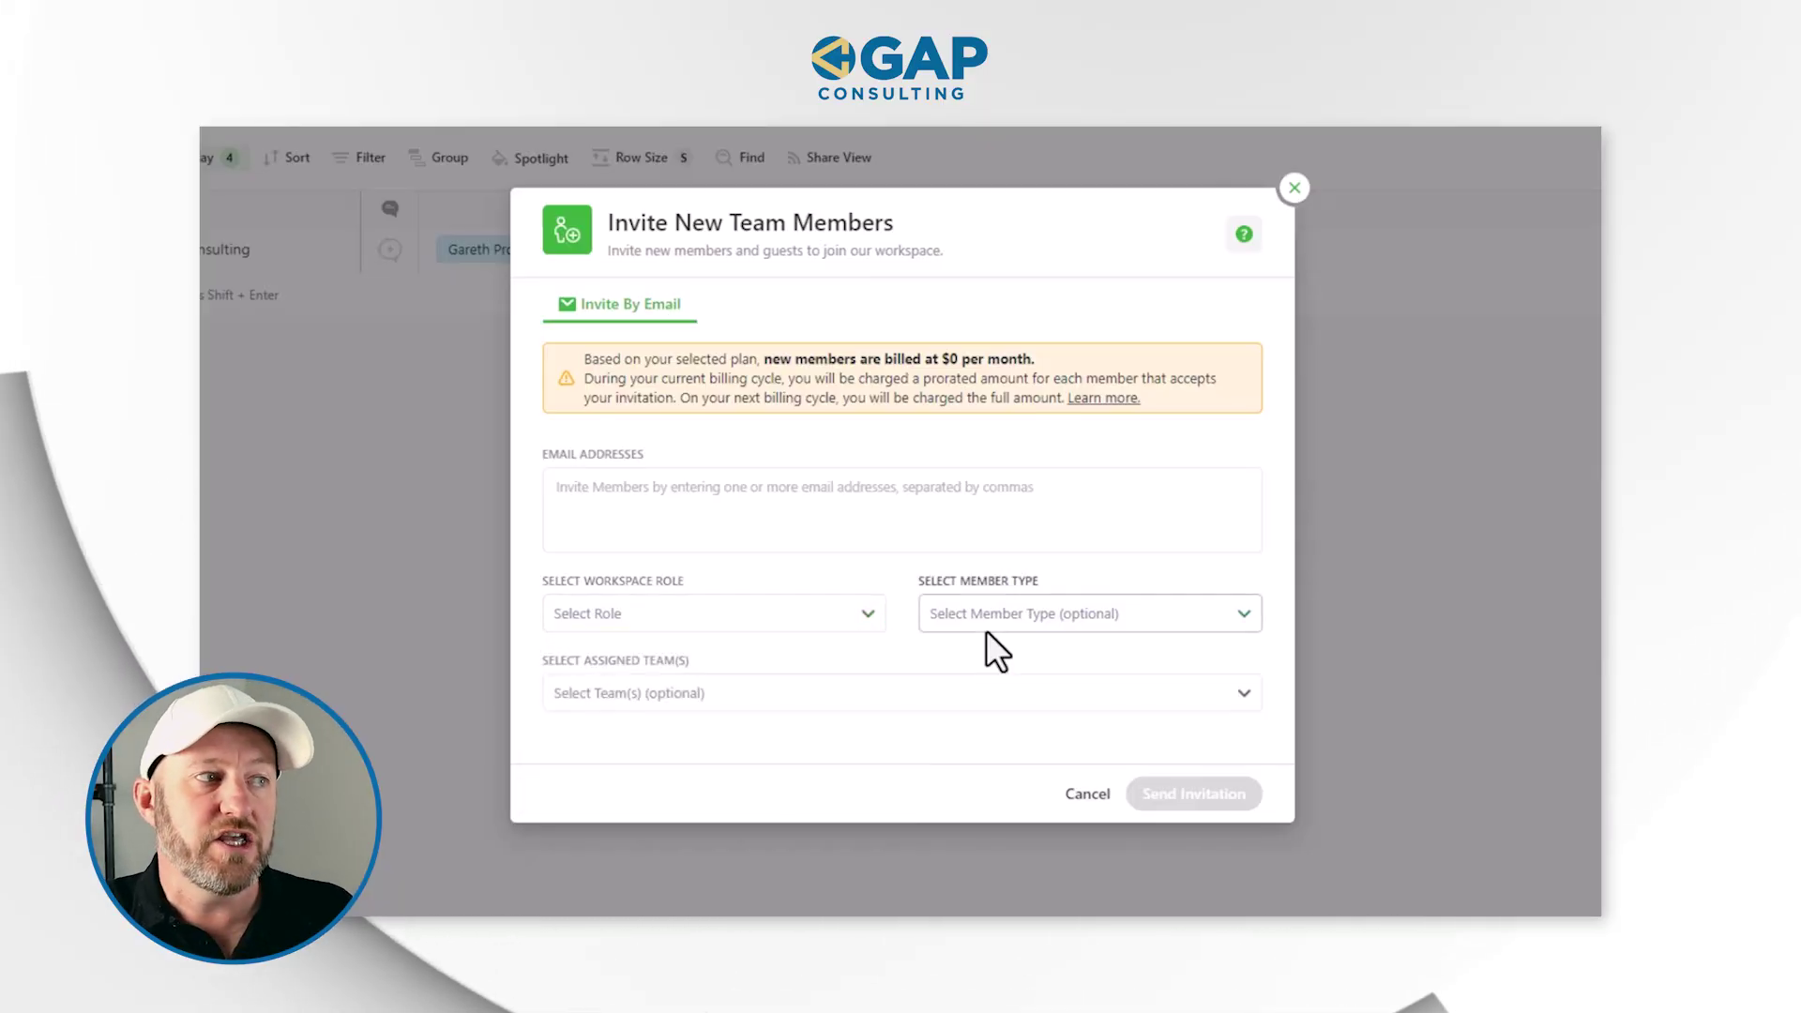
- Examine the member type and assigned team options in the invitation form, and close it without sending an invitation
click(1000, 623)
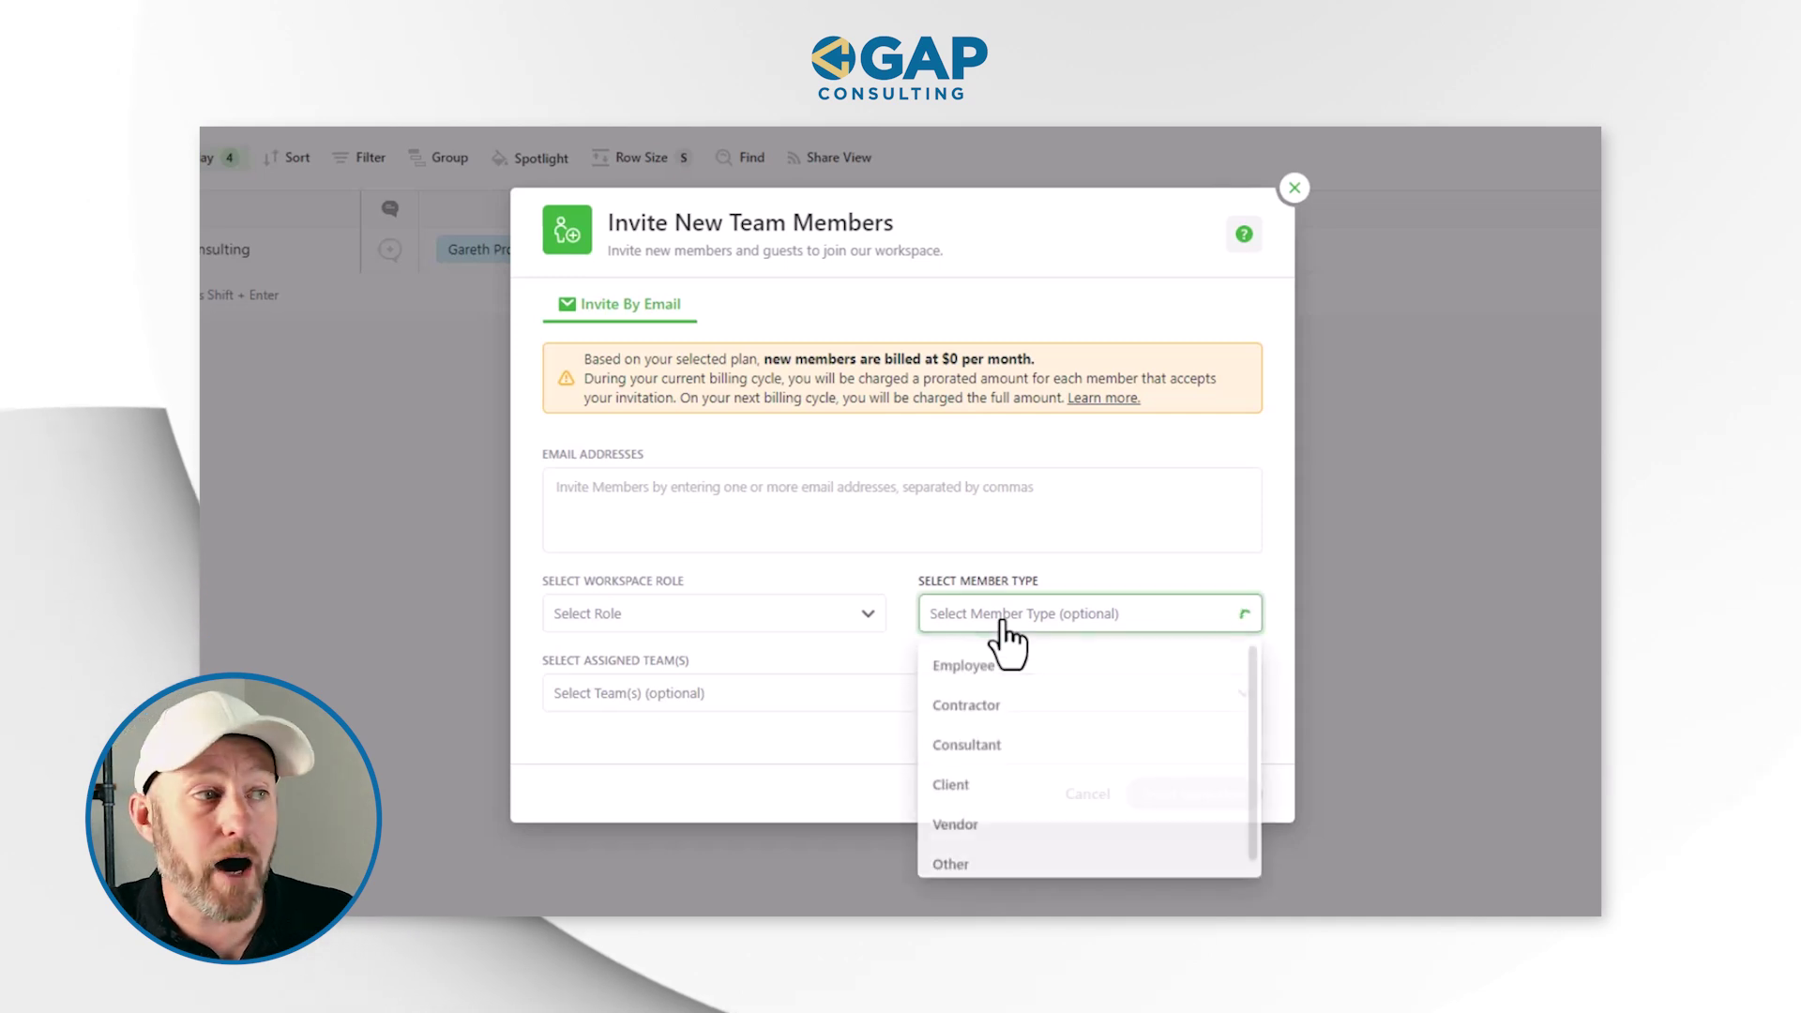
scroll(995, 718, down, 1)
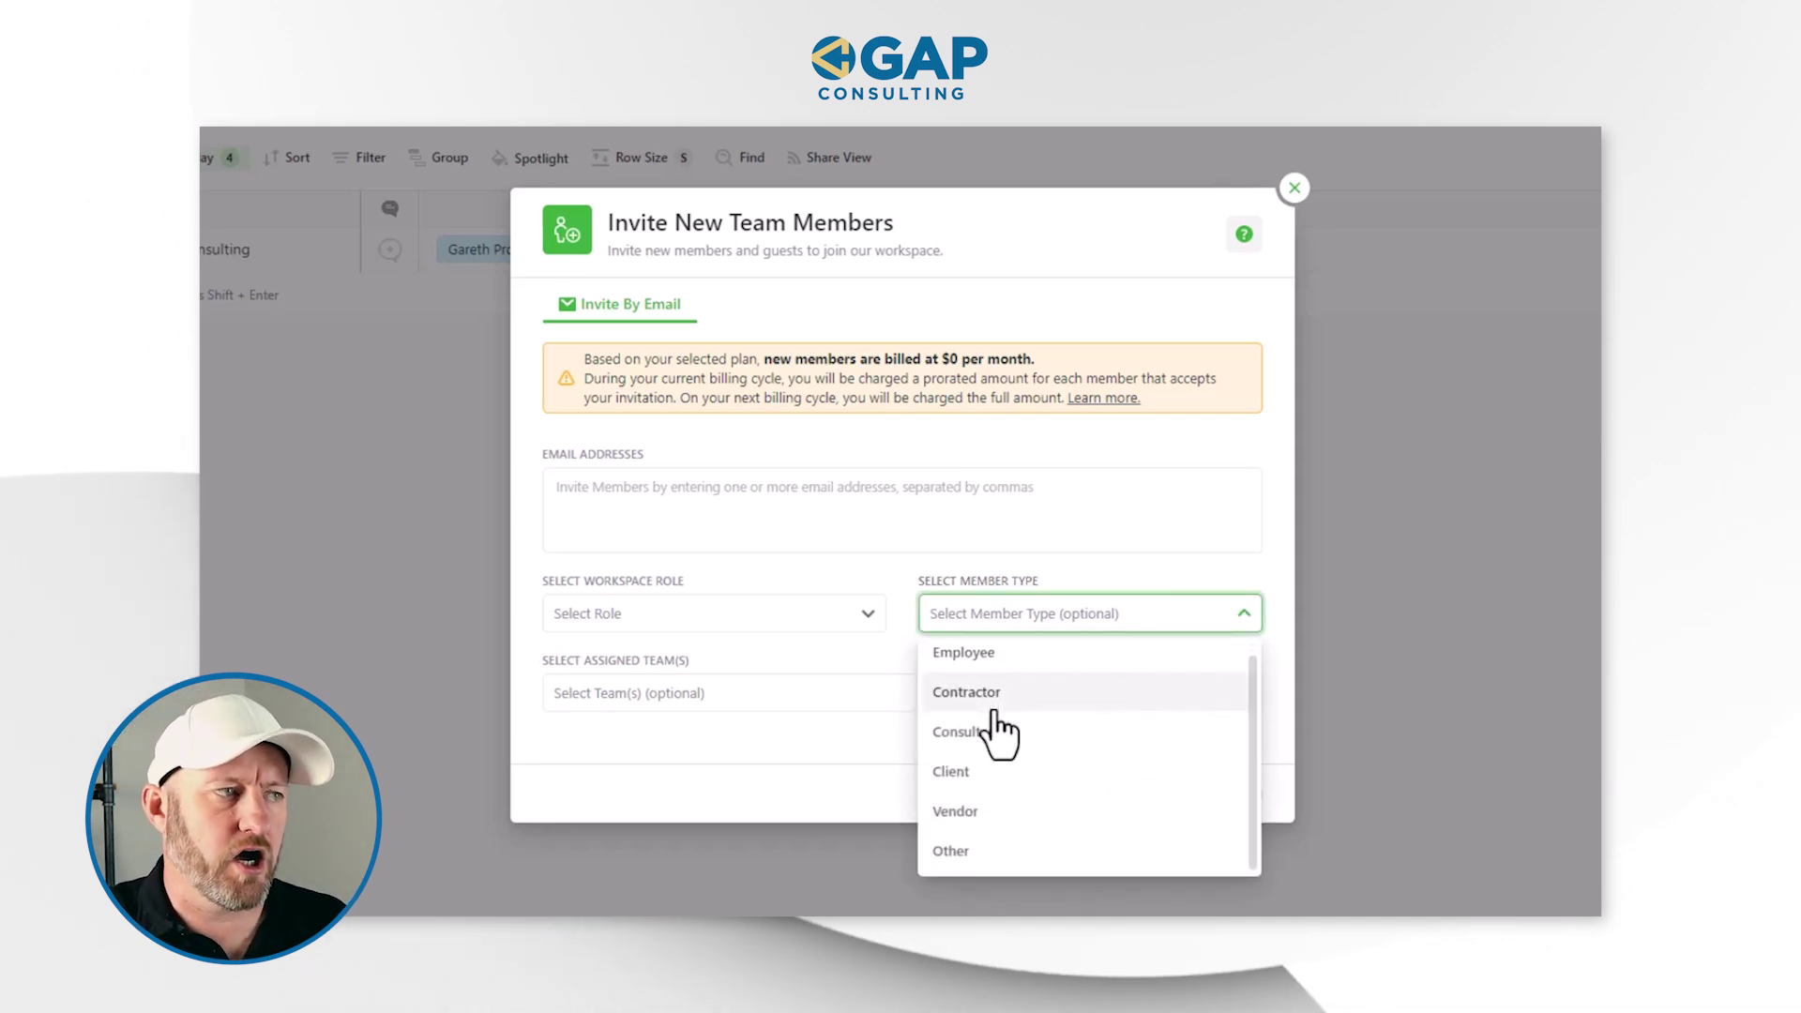
click(901, 574)
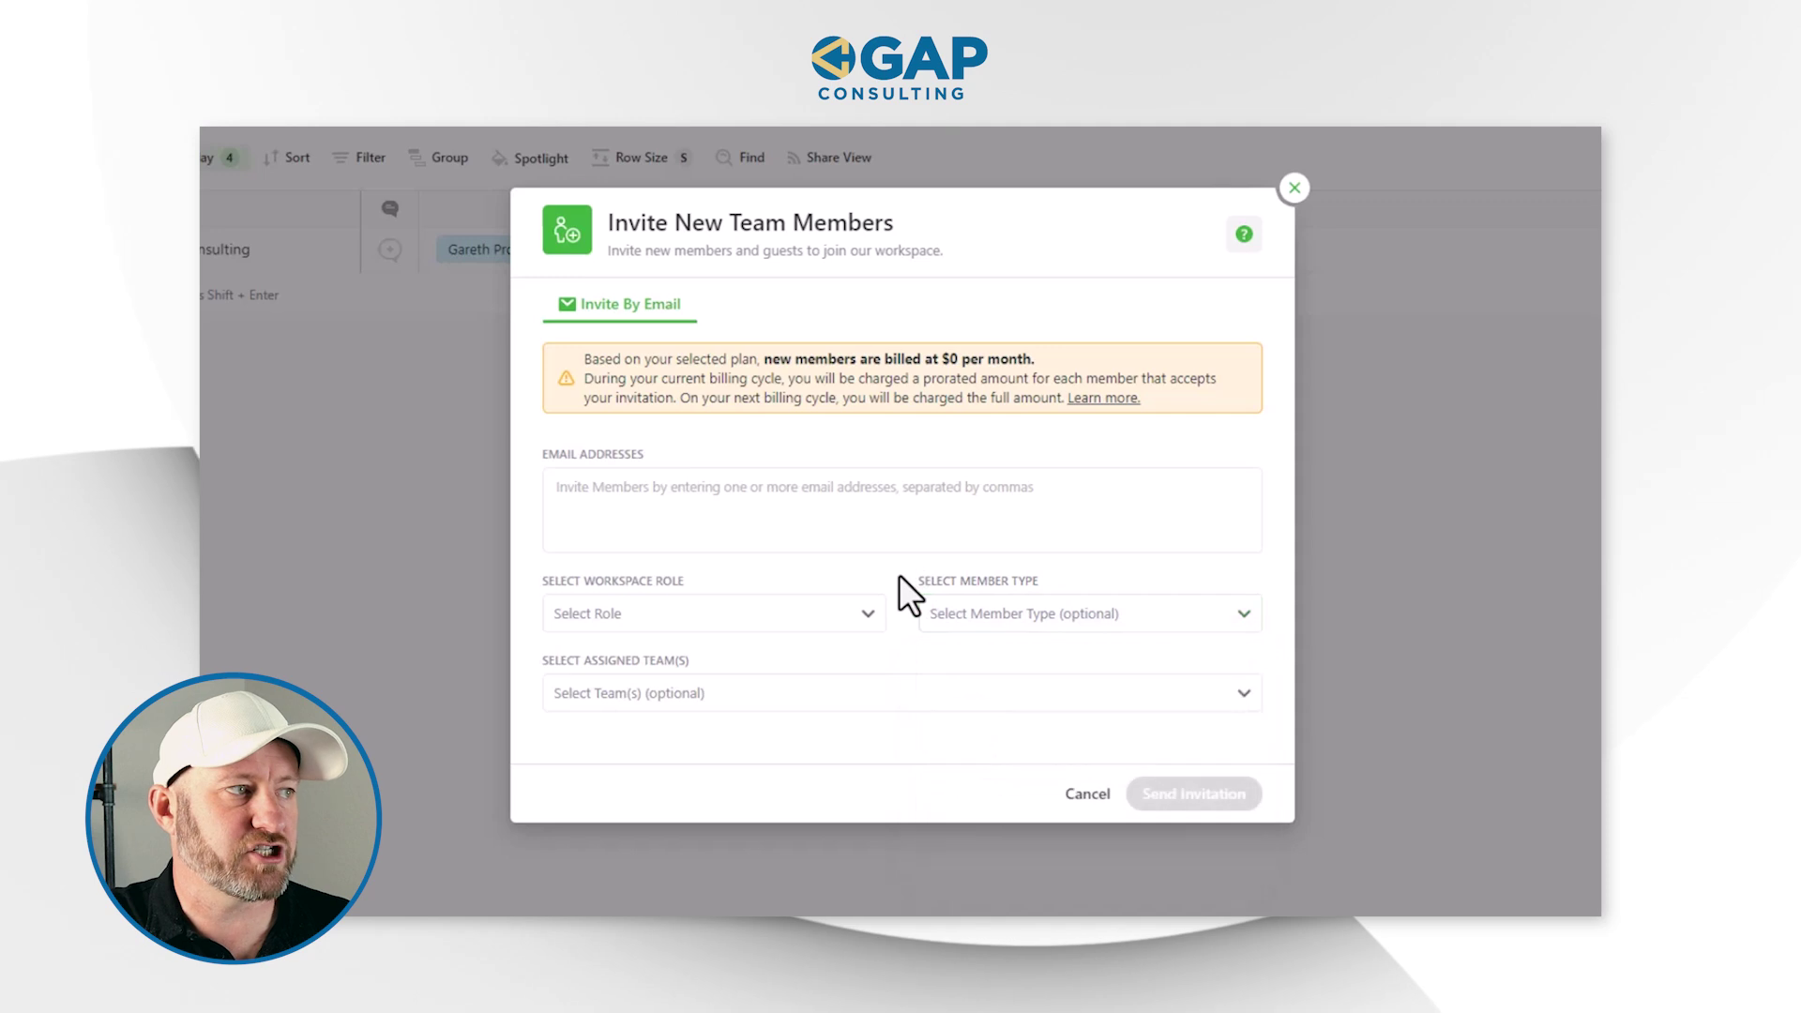
click(797, 713)
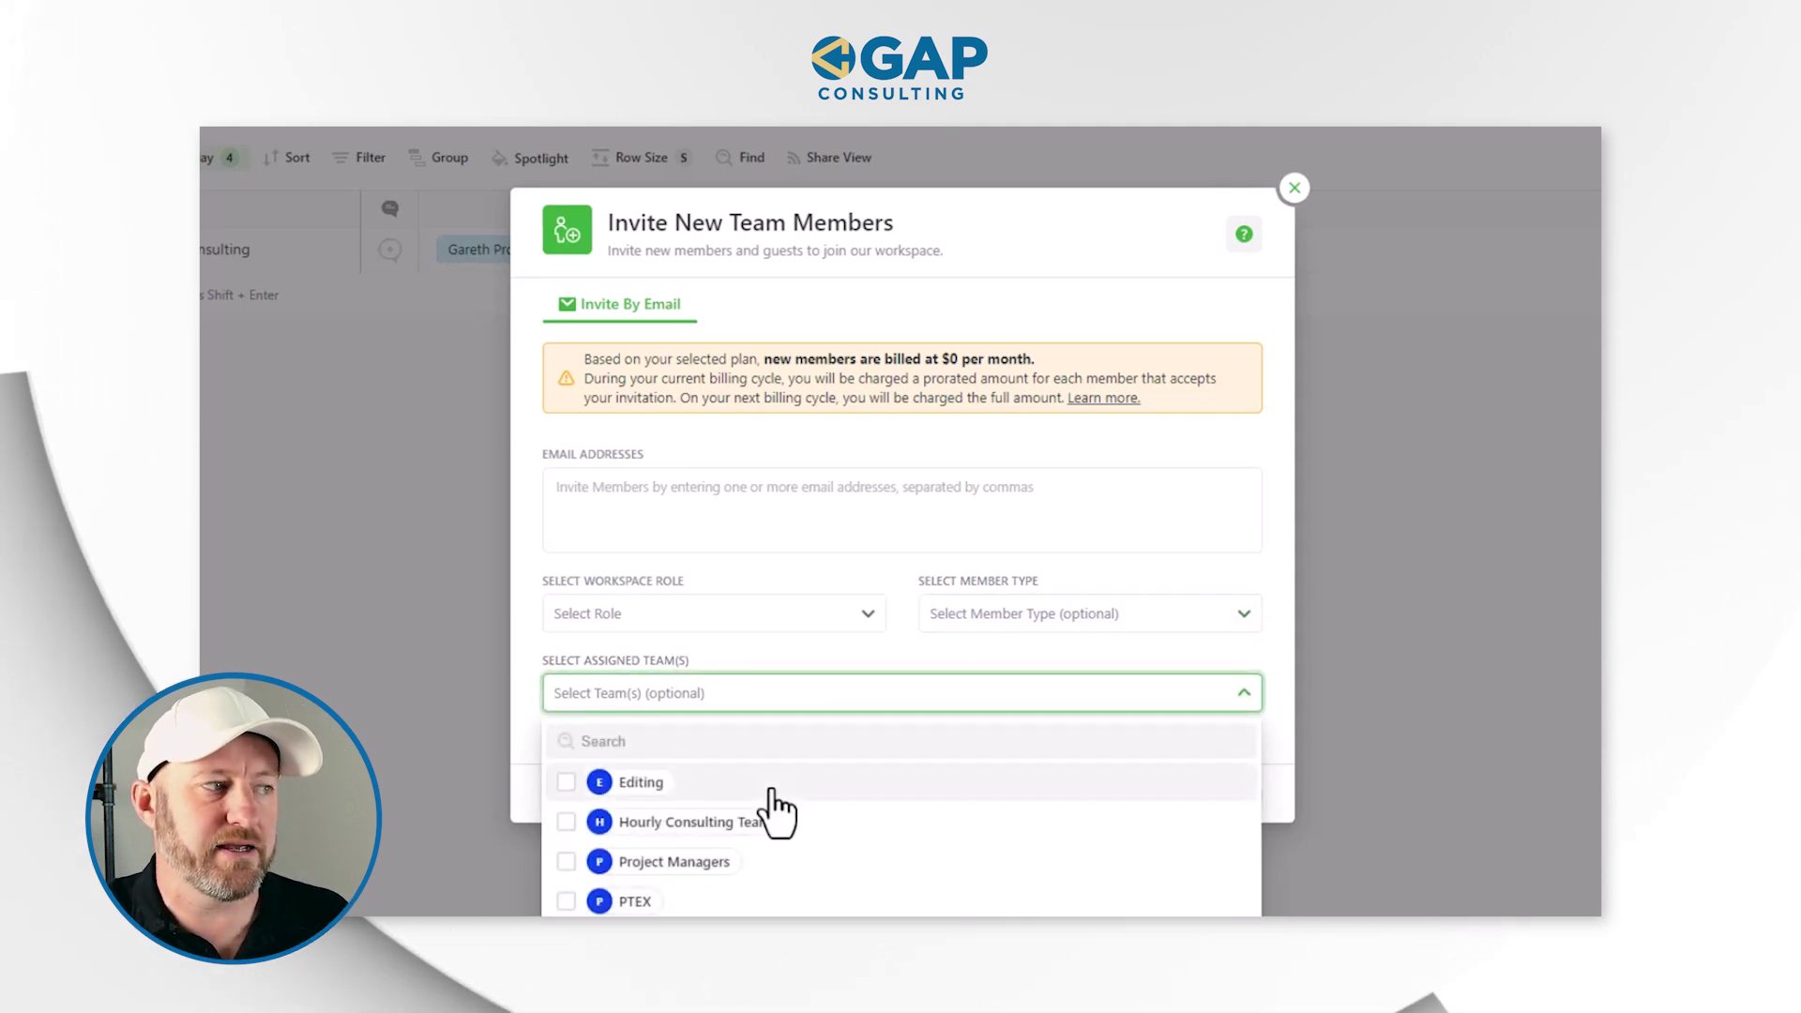
scroll(774, 811, down, 1)
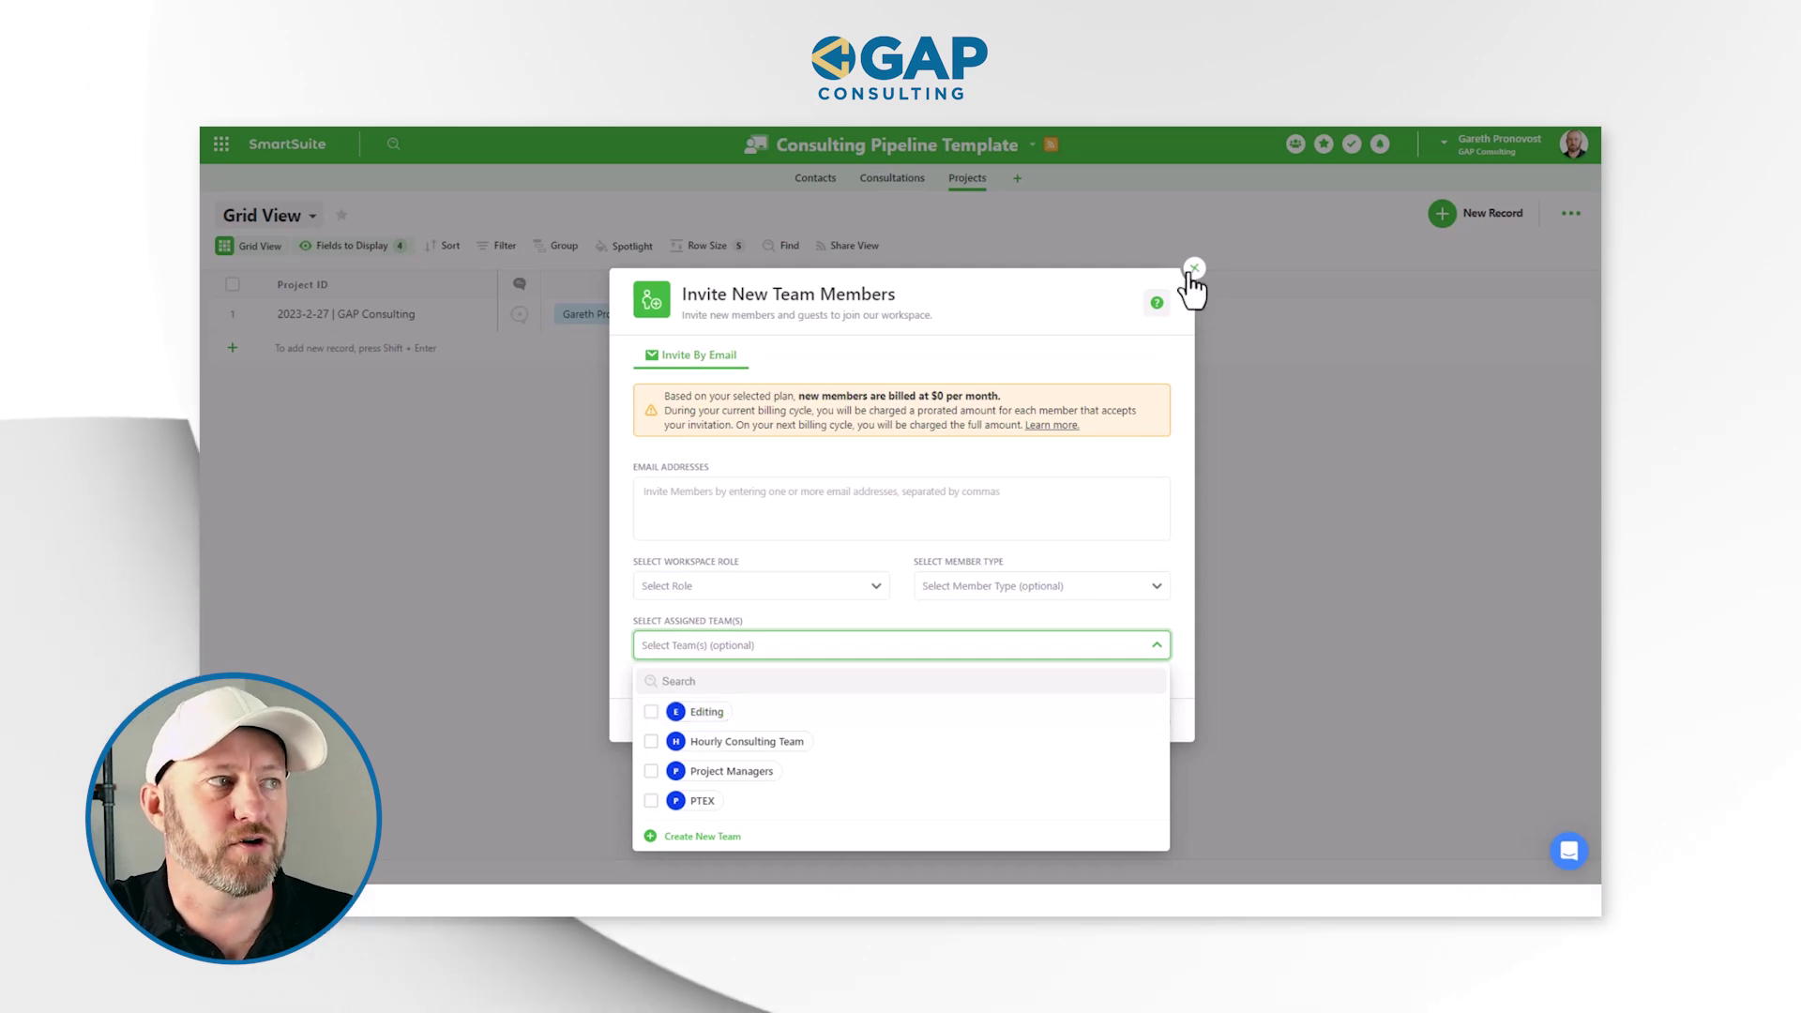
click(1194, 268)
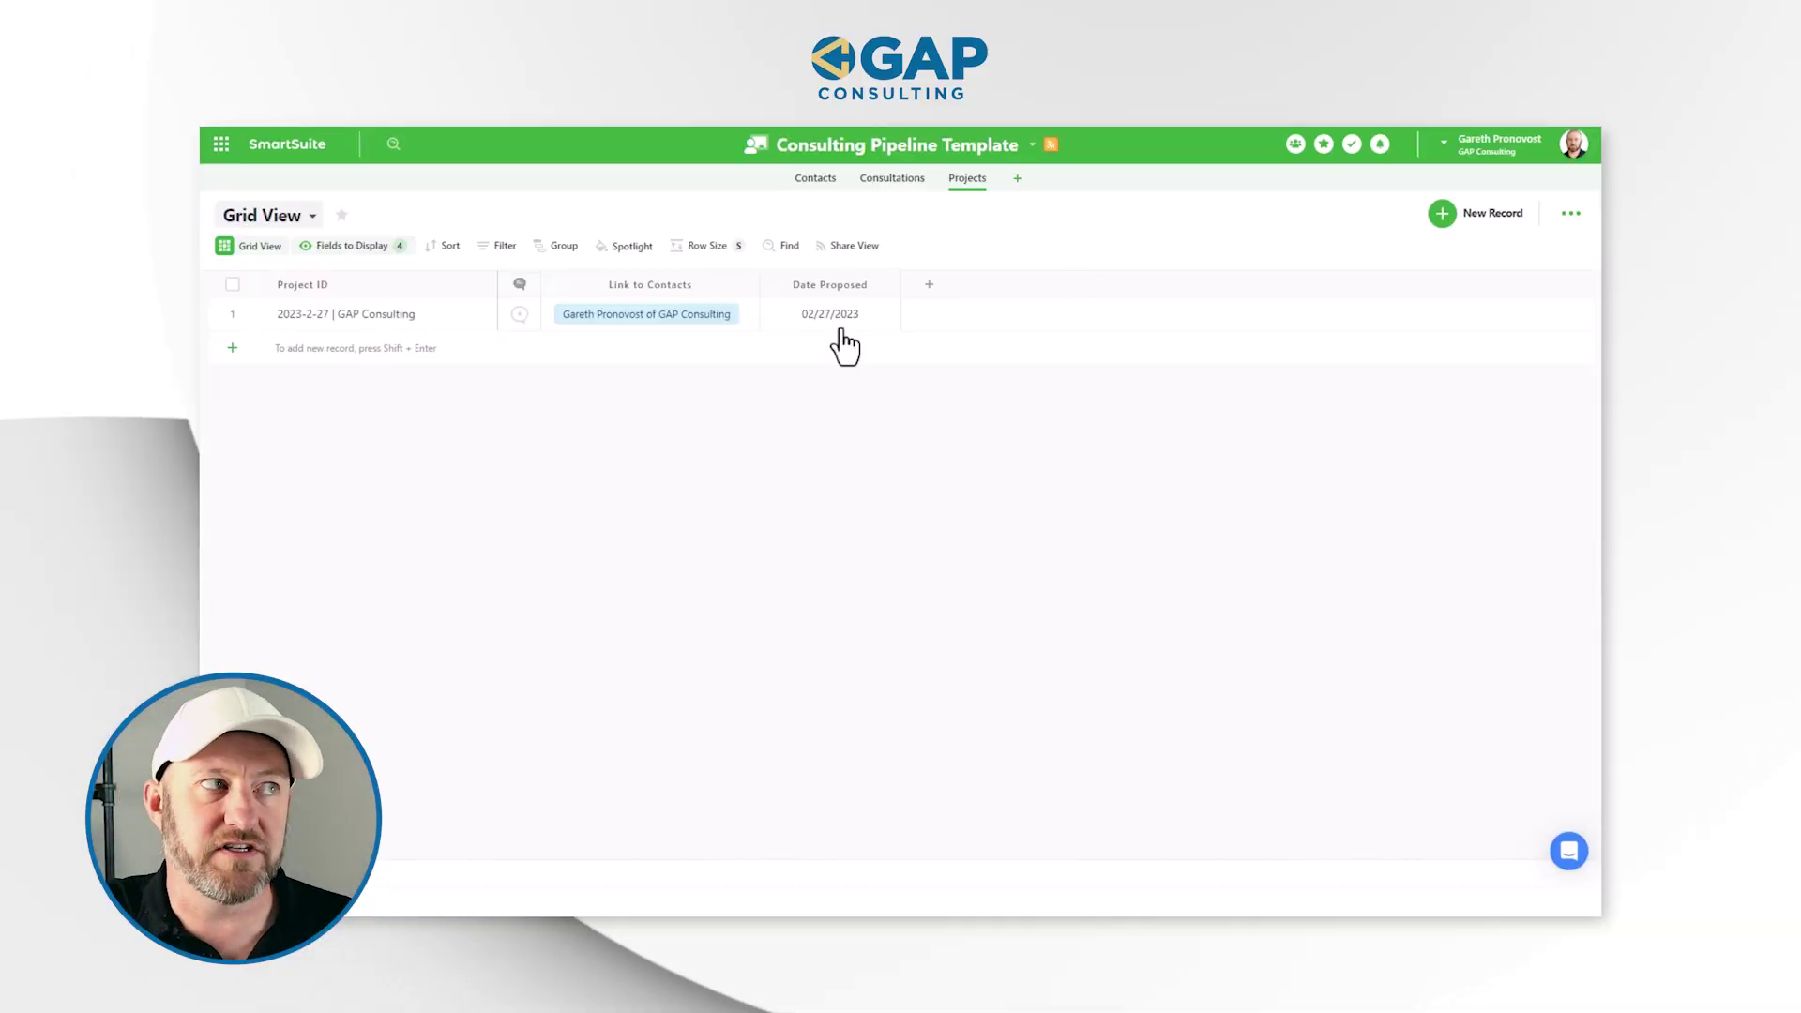
- Open the solution's permissions, restrict full access to specific teams, and view the teams that can be added without selecting any
click(1023, 151)
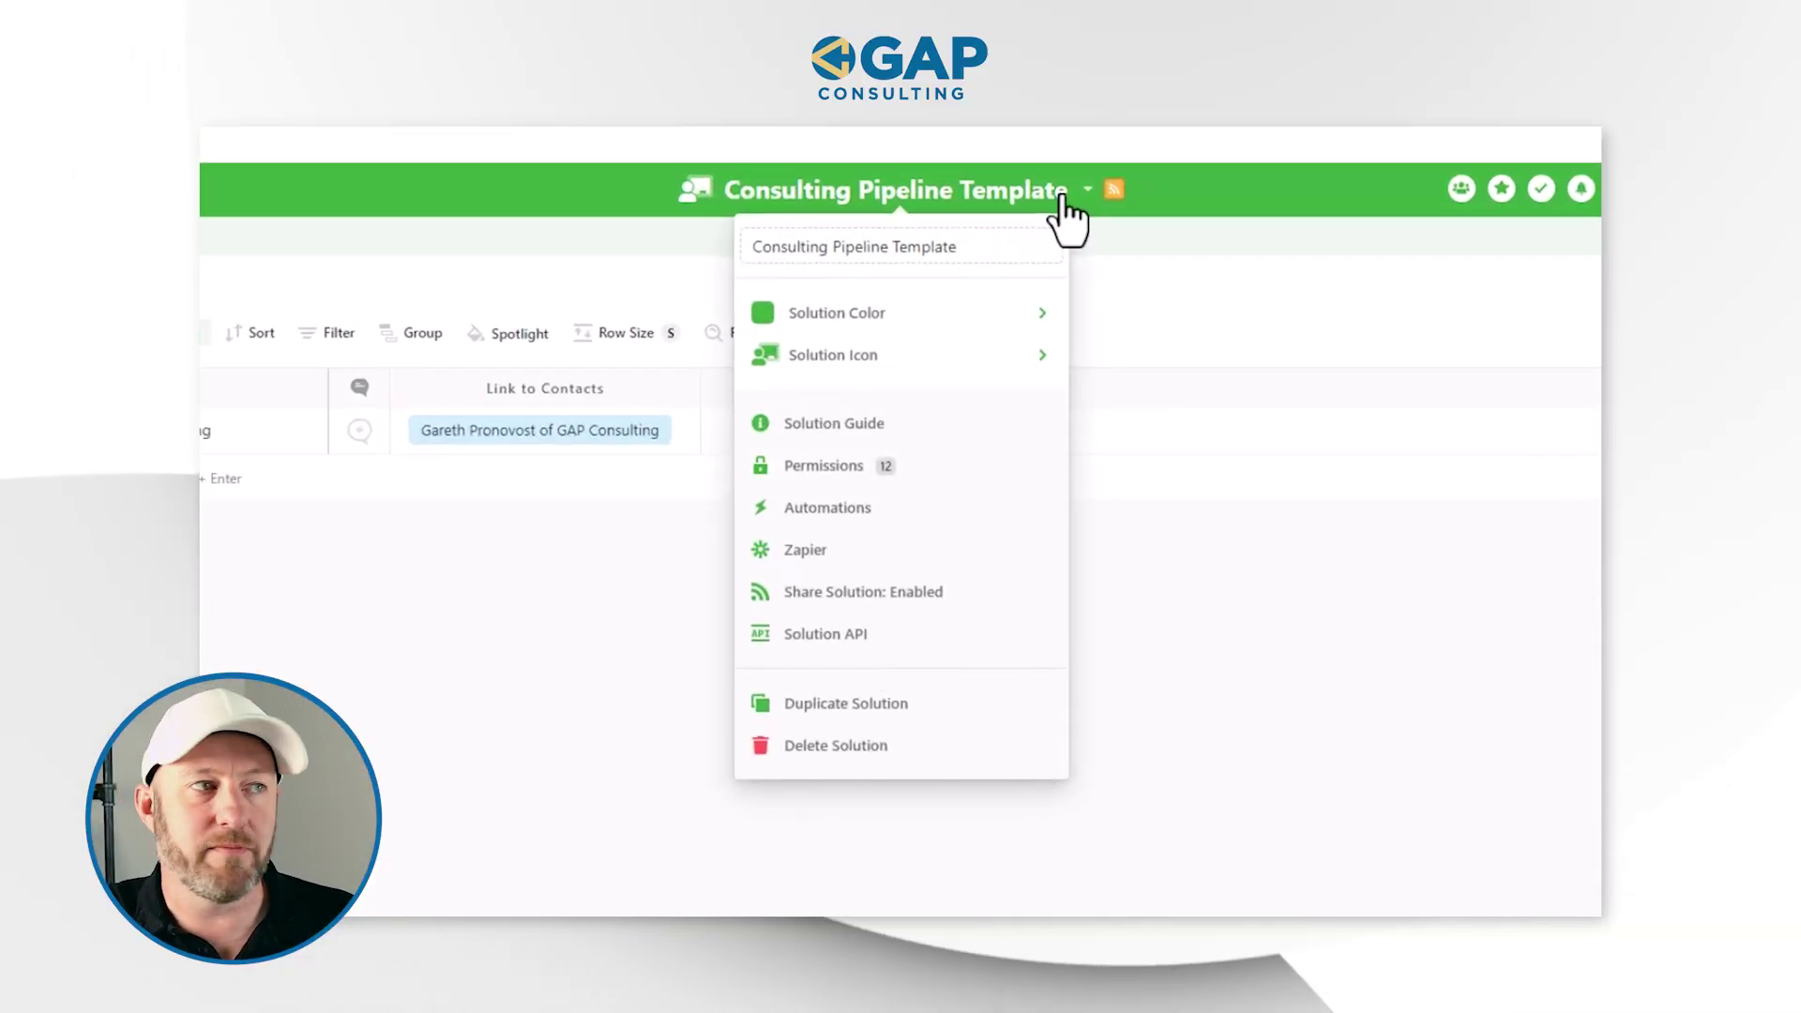
click(1000, 483)
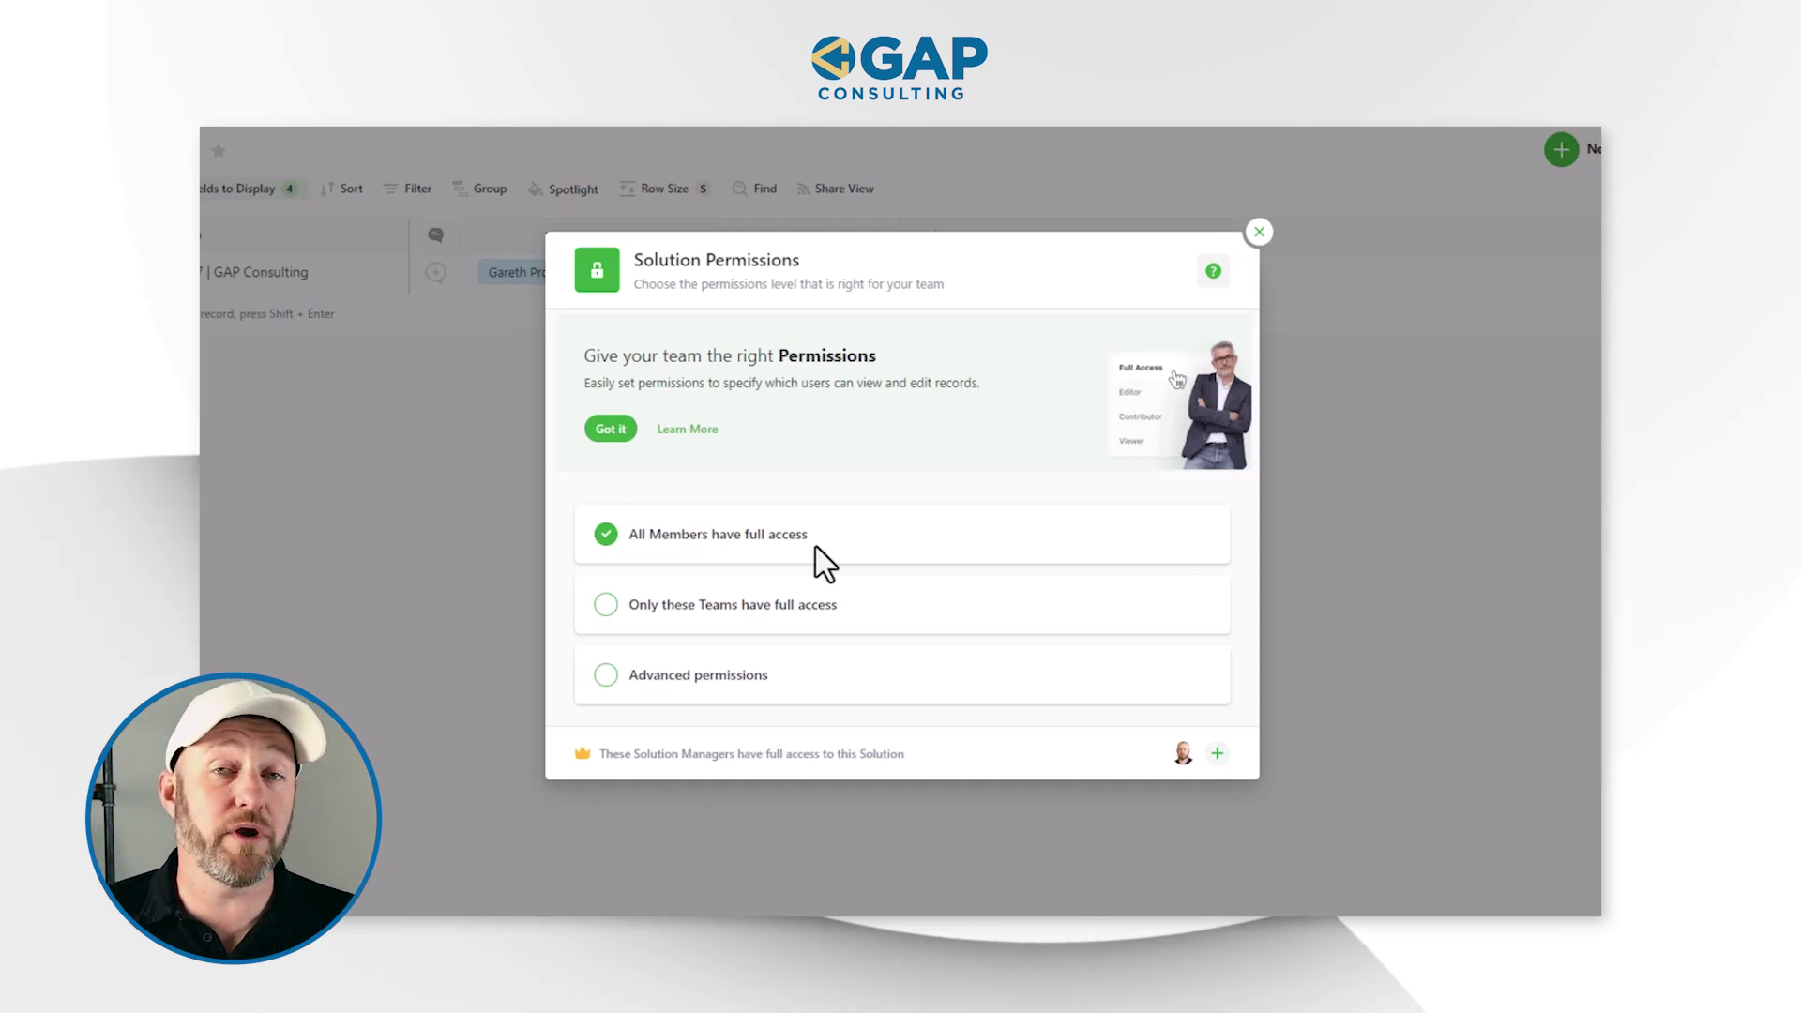
click(793, 608)
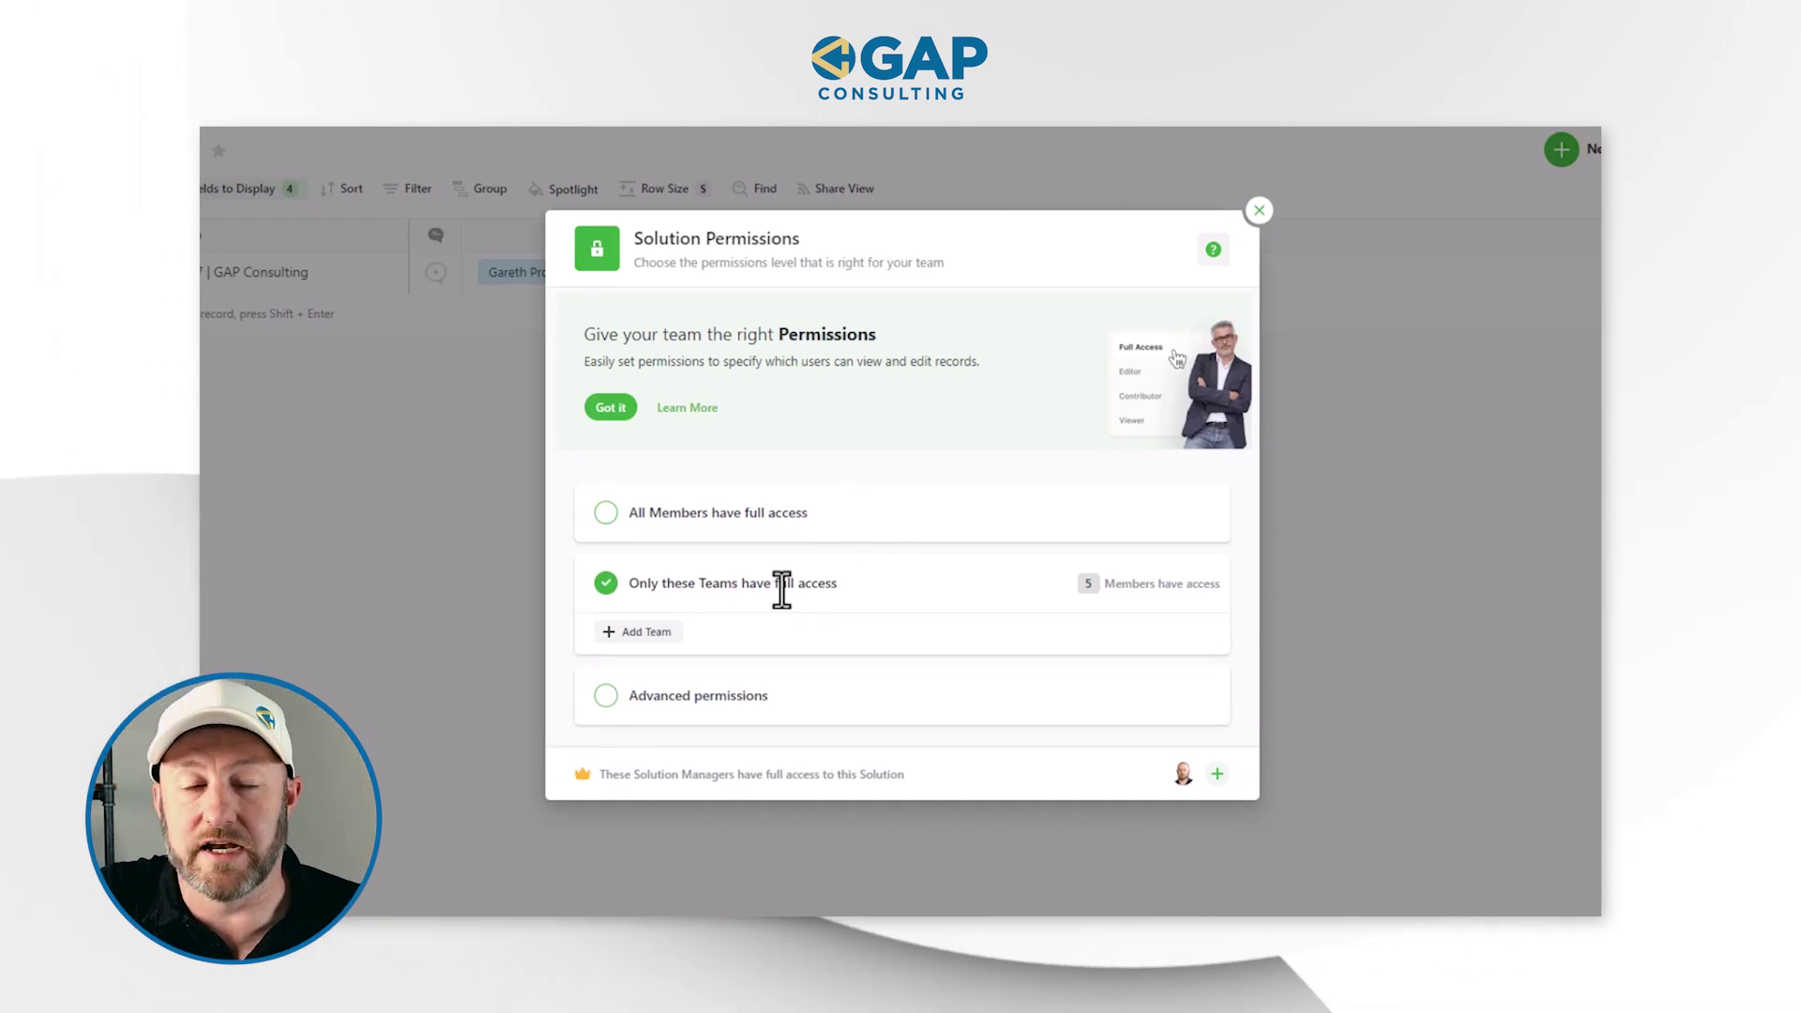
click(644, 634)
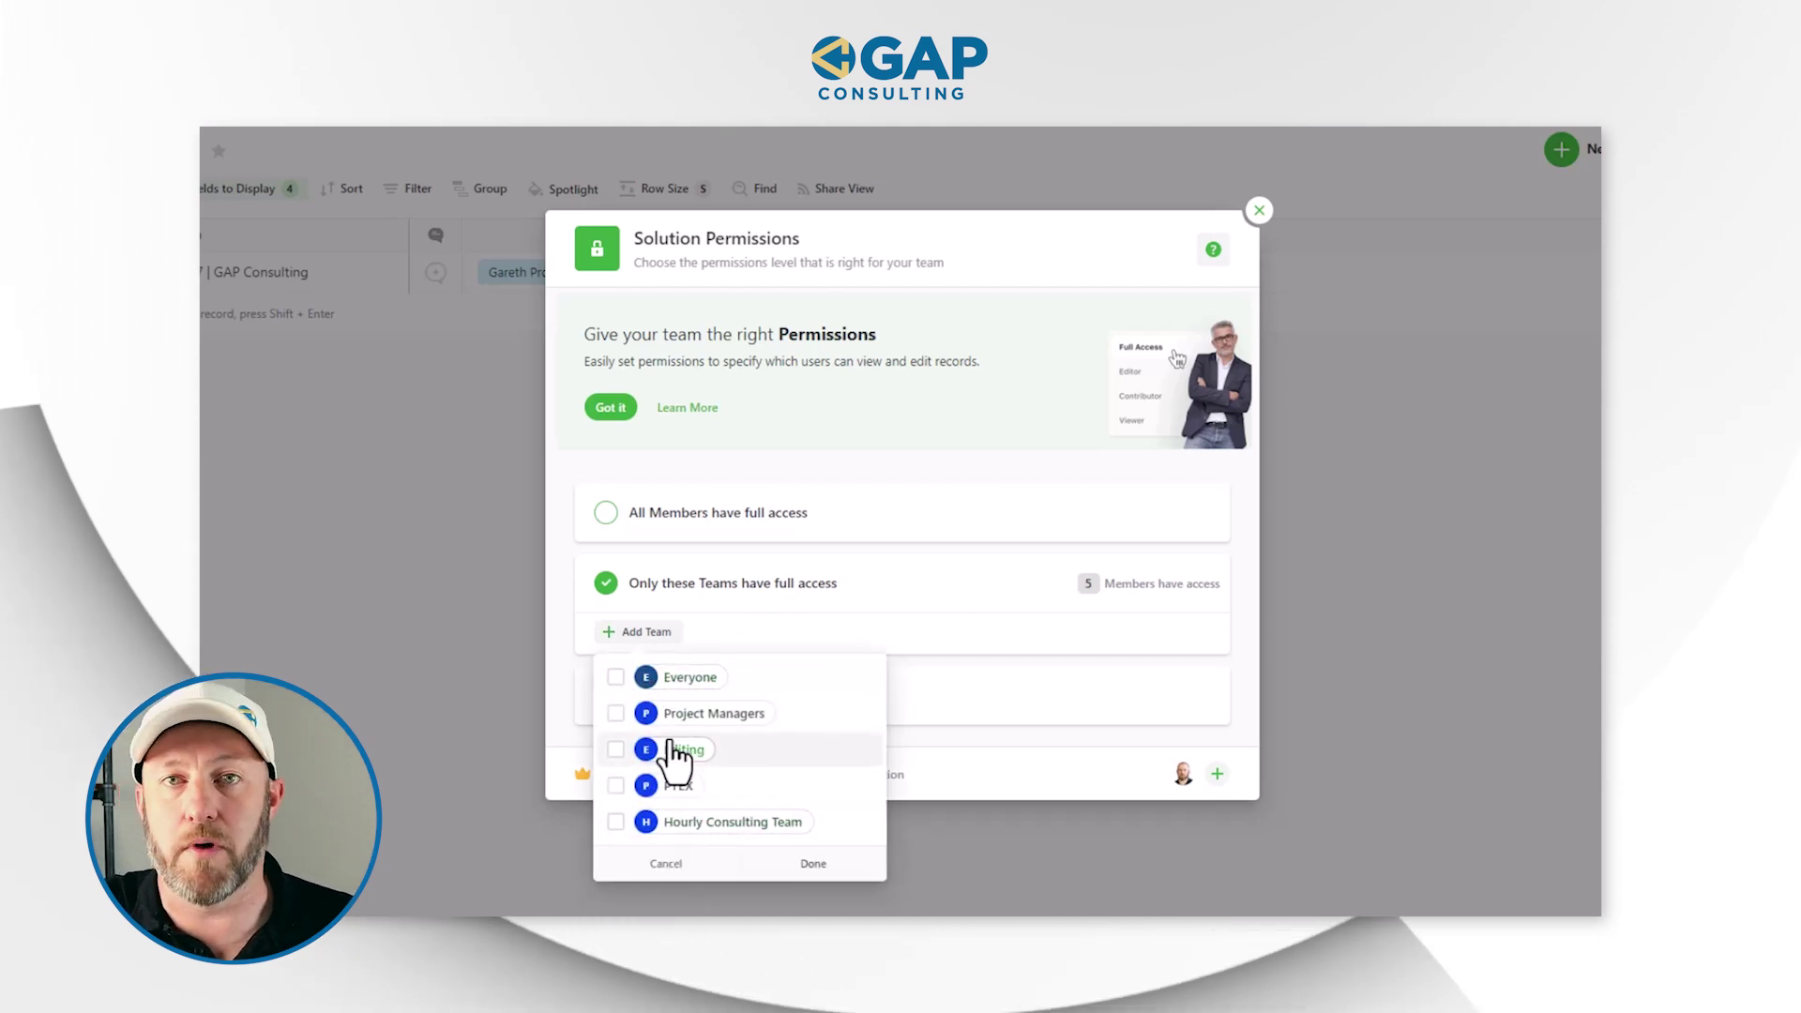
click(828, 610)
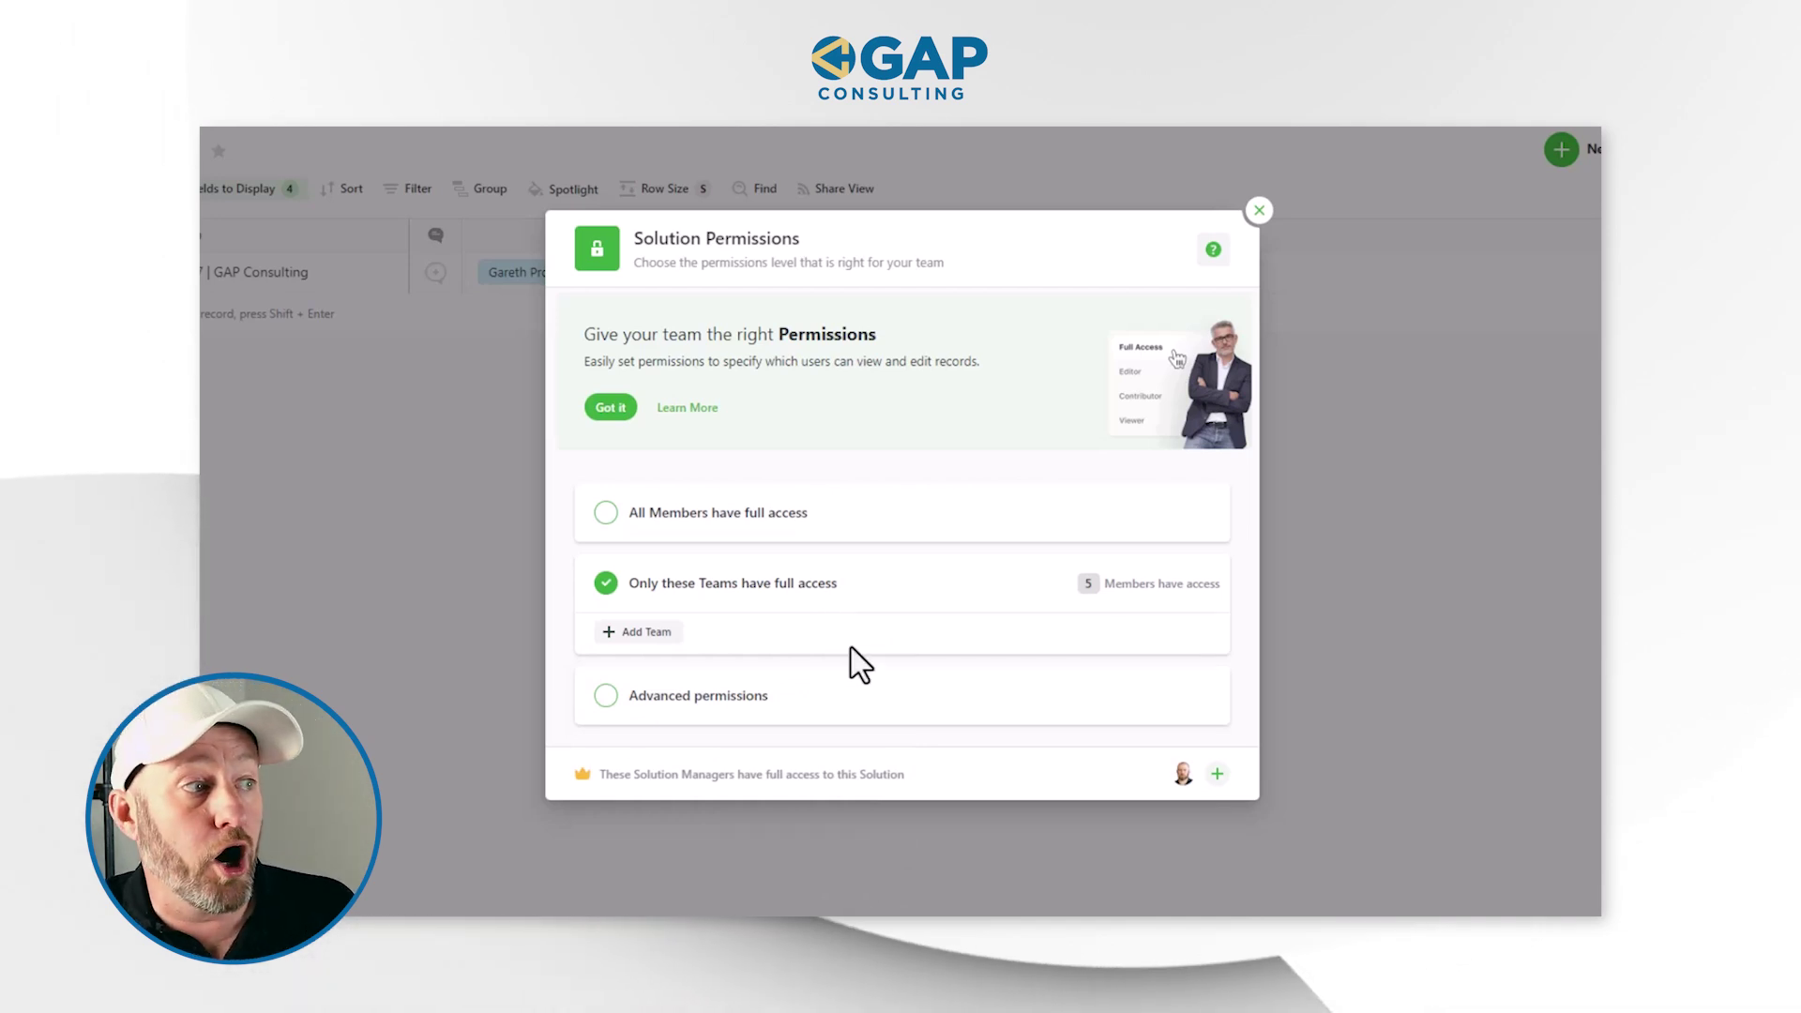
- Switch the solution to Advanced permissions and examine the members, teams and access levels that can be assigned
click(756, 695)
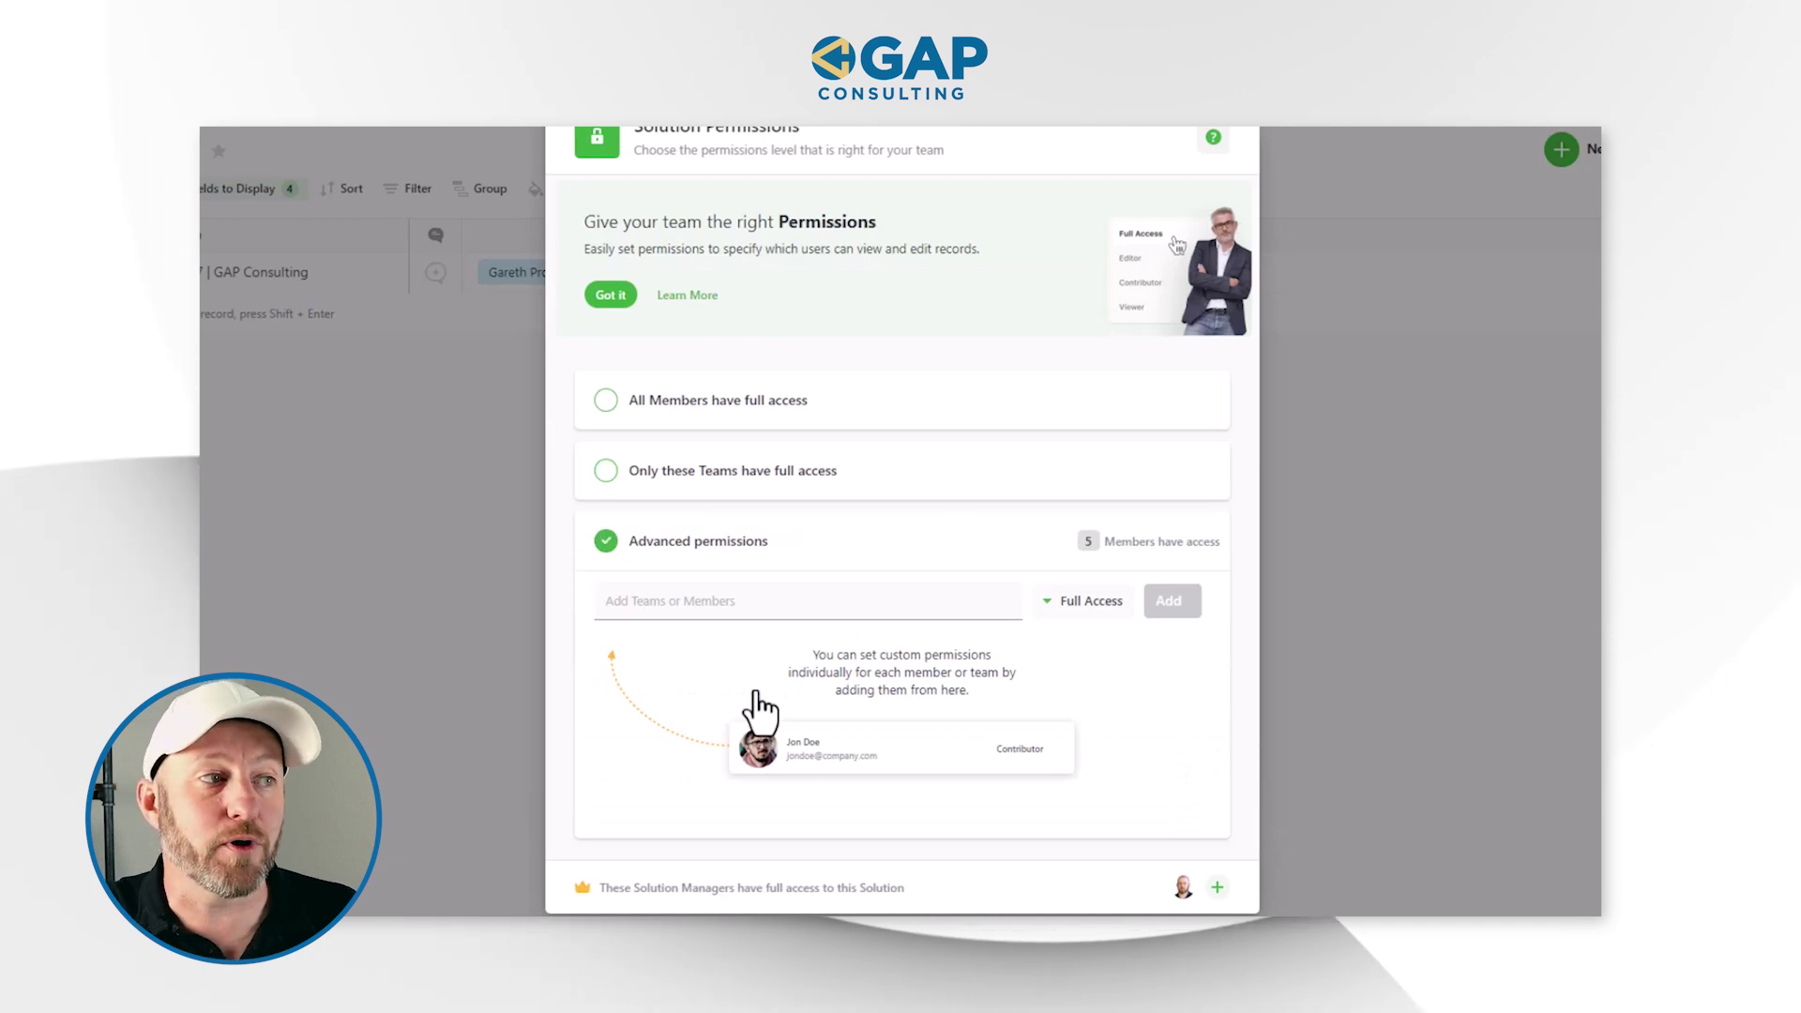
click(878, 605)
scroll(835, 760, down, 5)
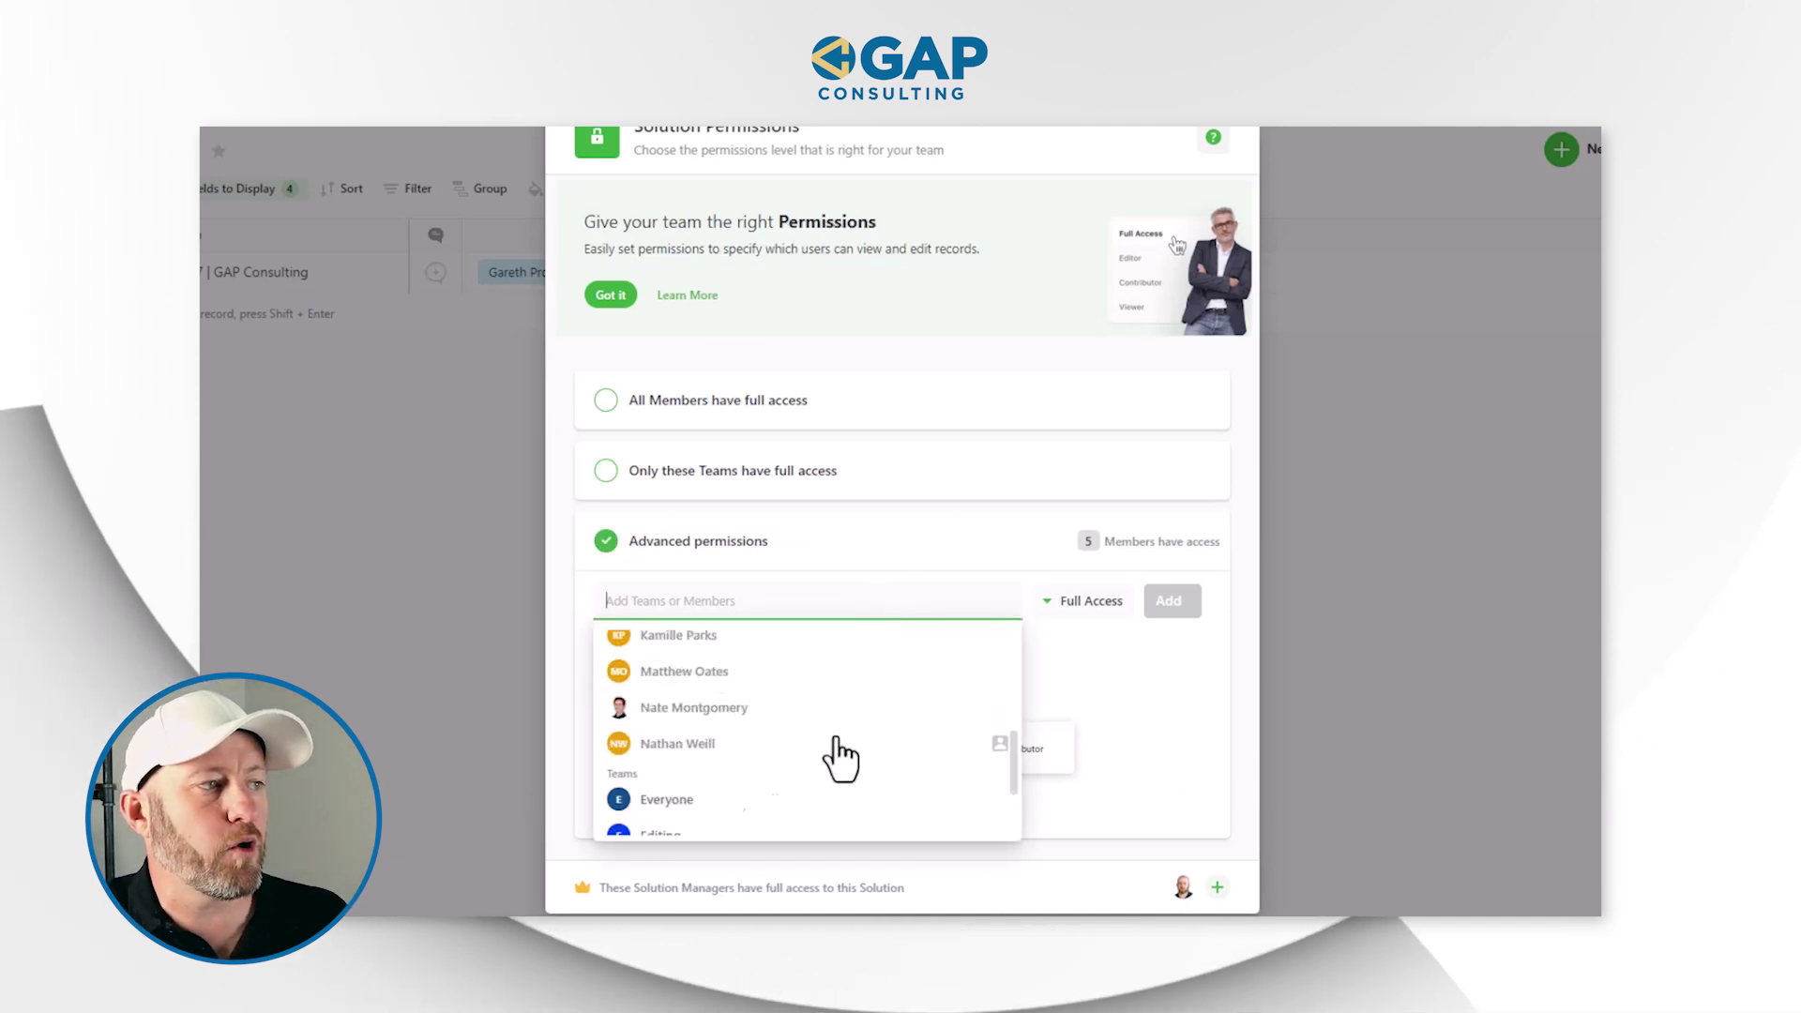
click(908, 580)
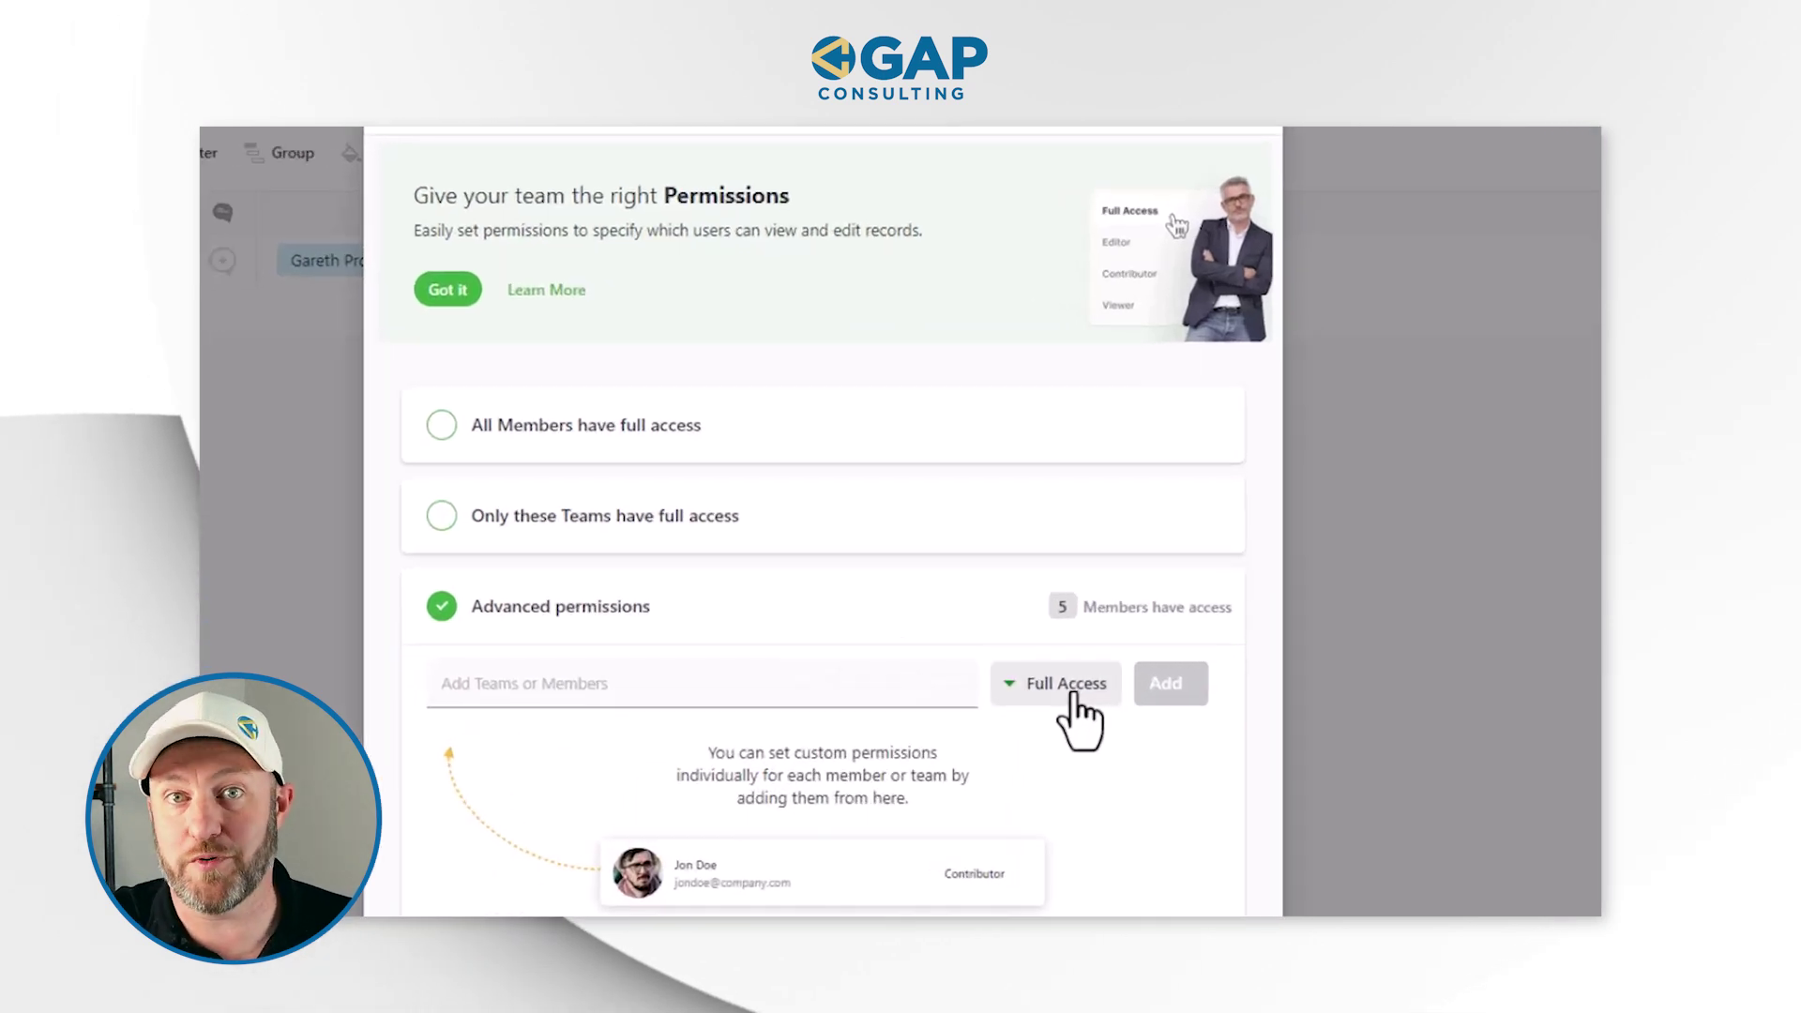
click(1072, 696)
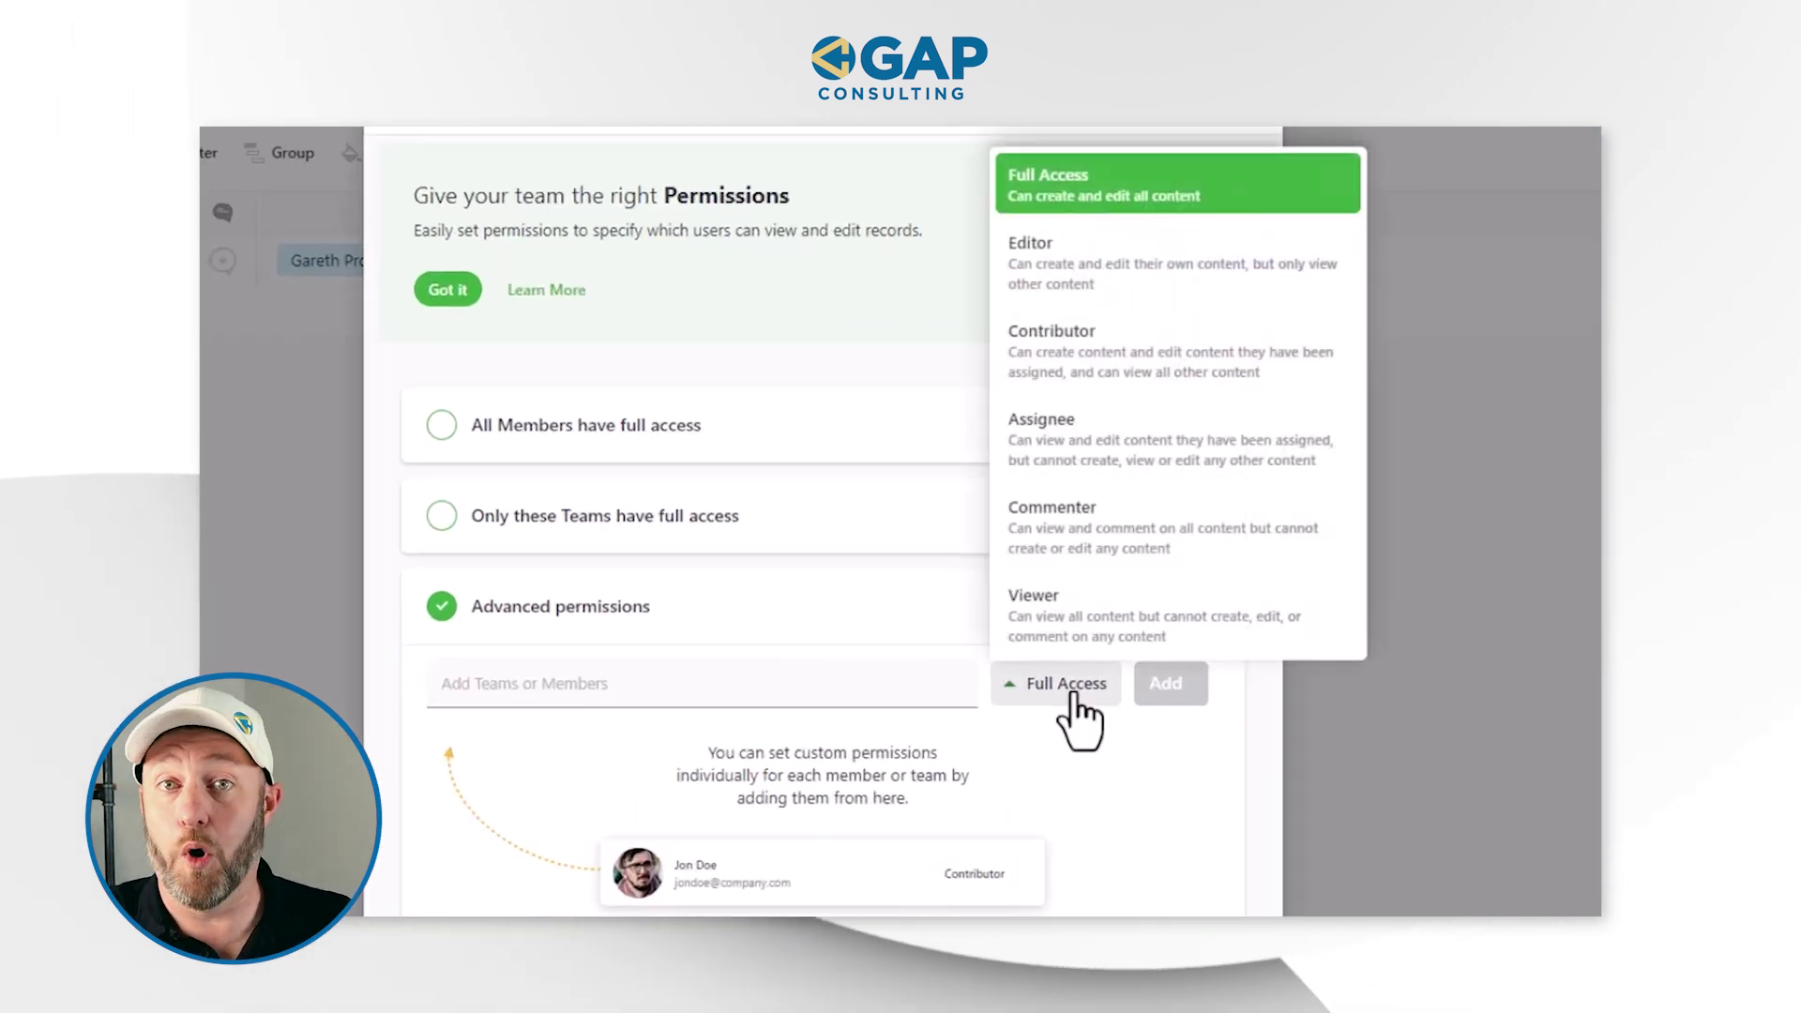
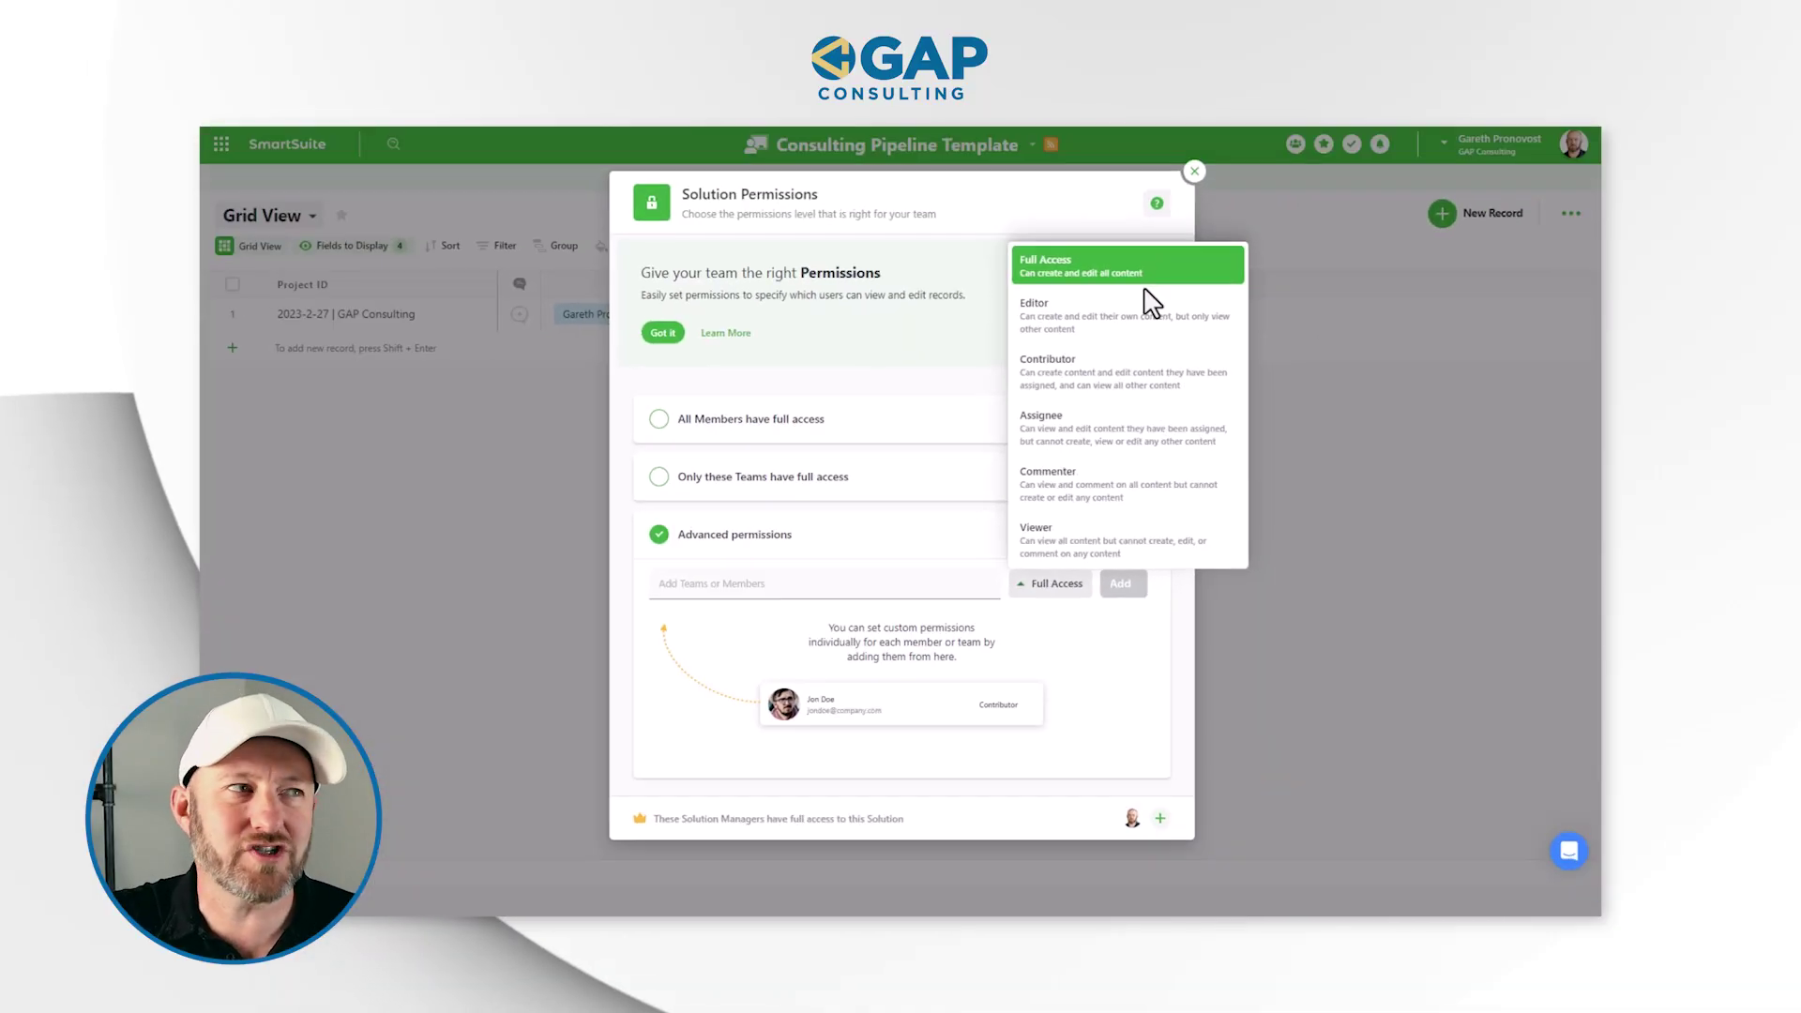
click(967, 396)
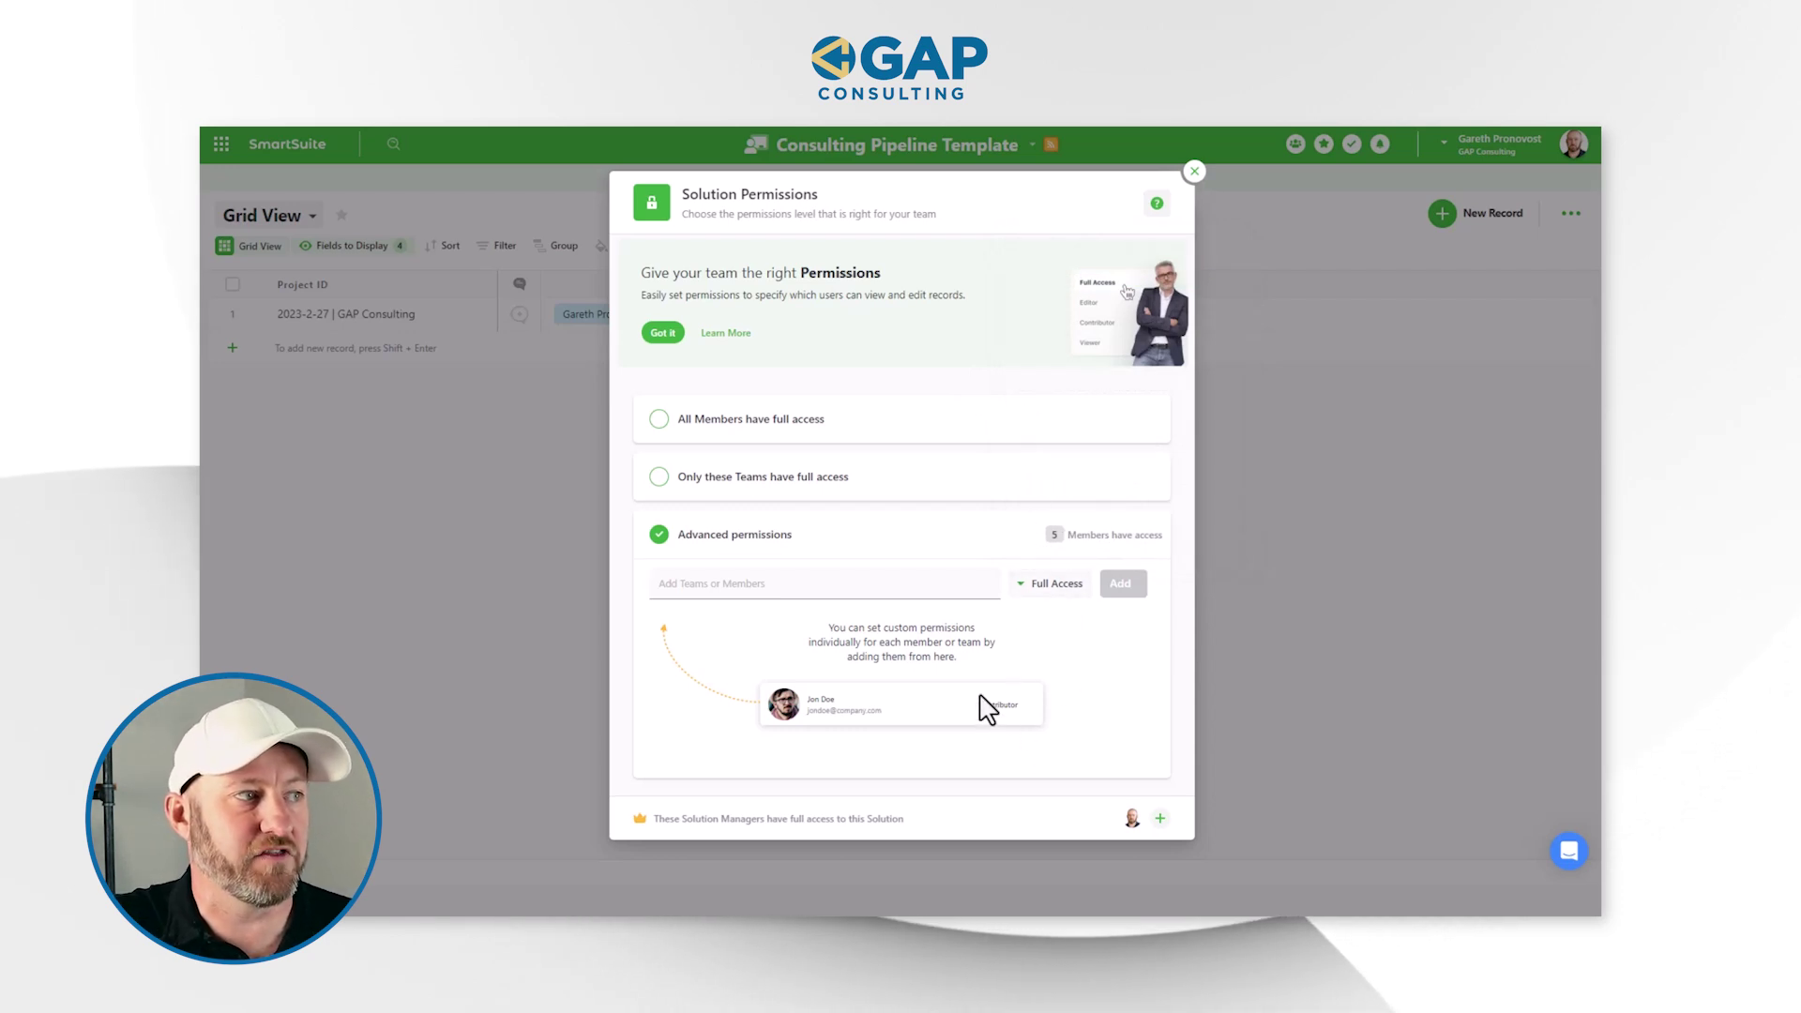
- Review the assignable members and access levels once more without adding anyone, and close the solution permissions
click(793, 586)
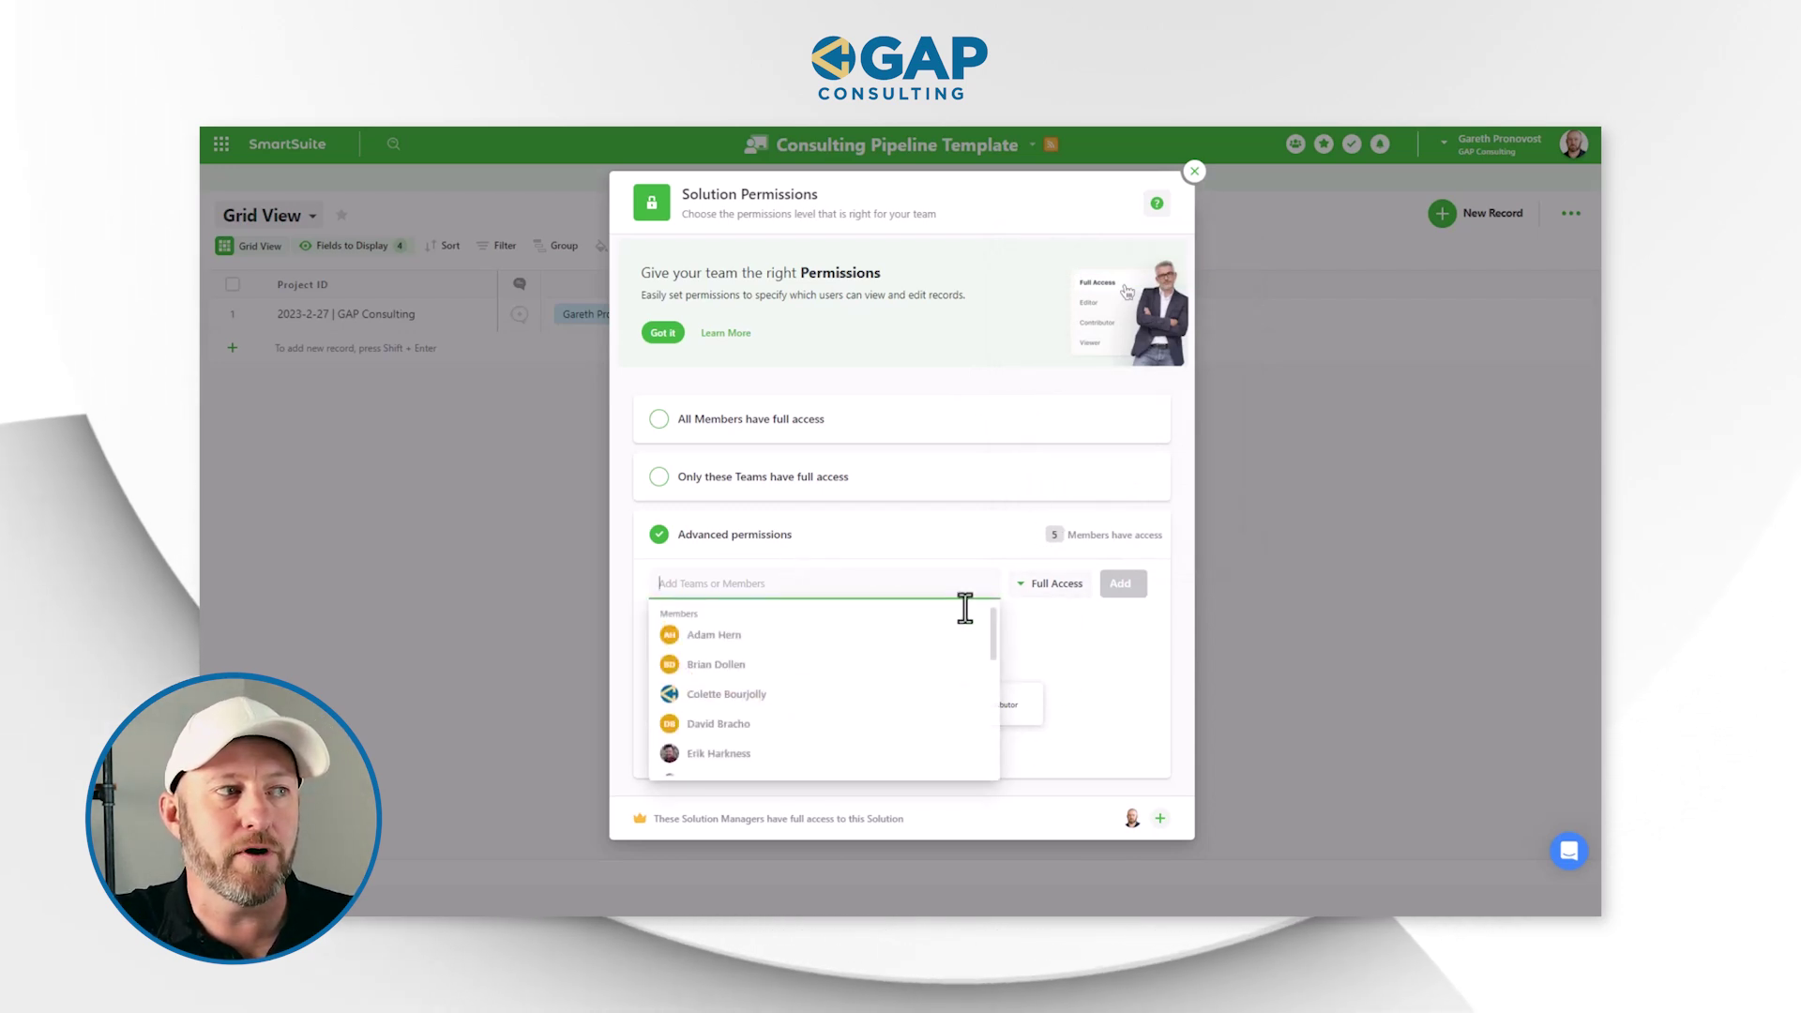
click(1065, 587)
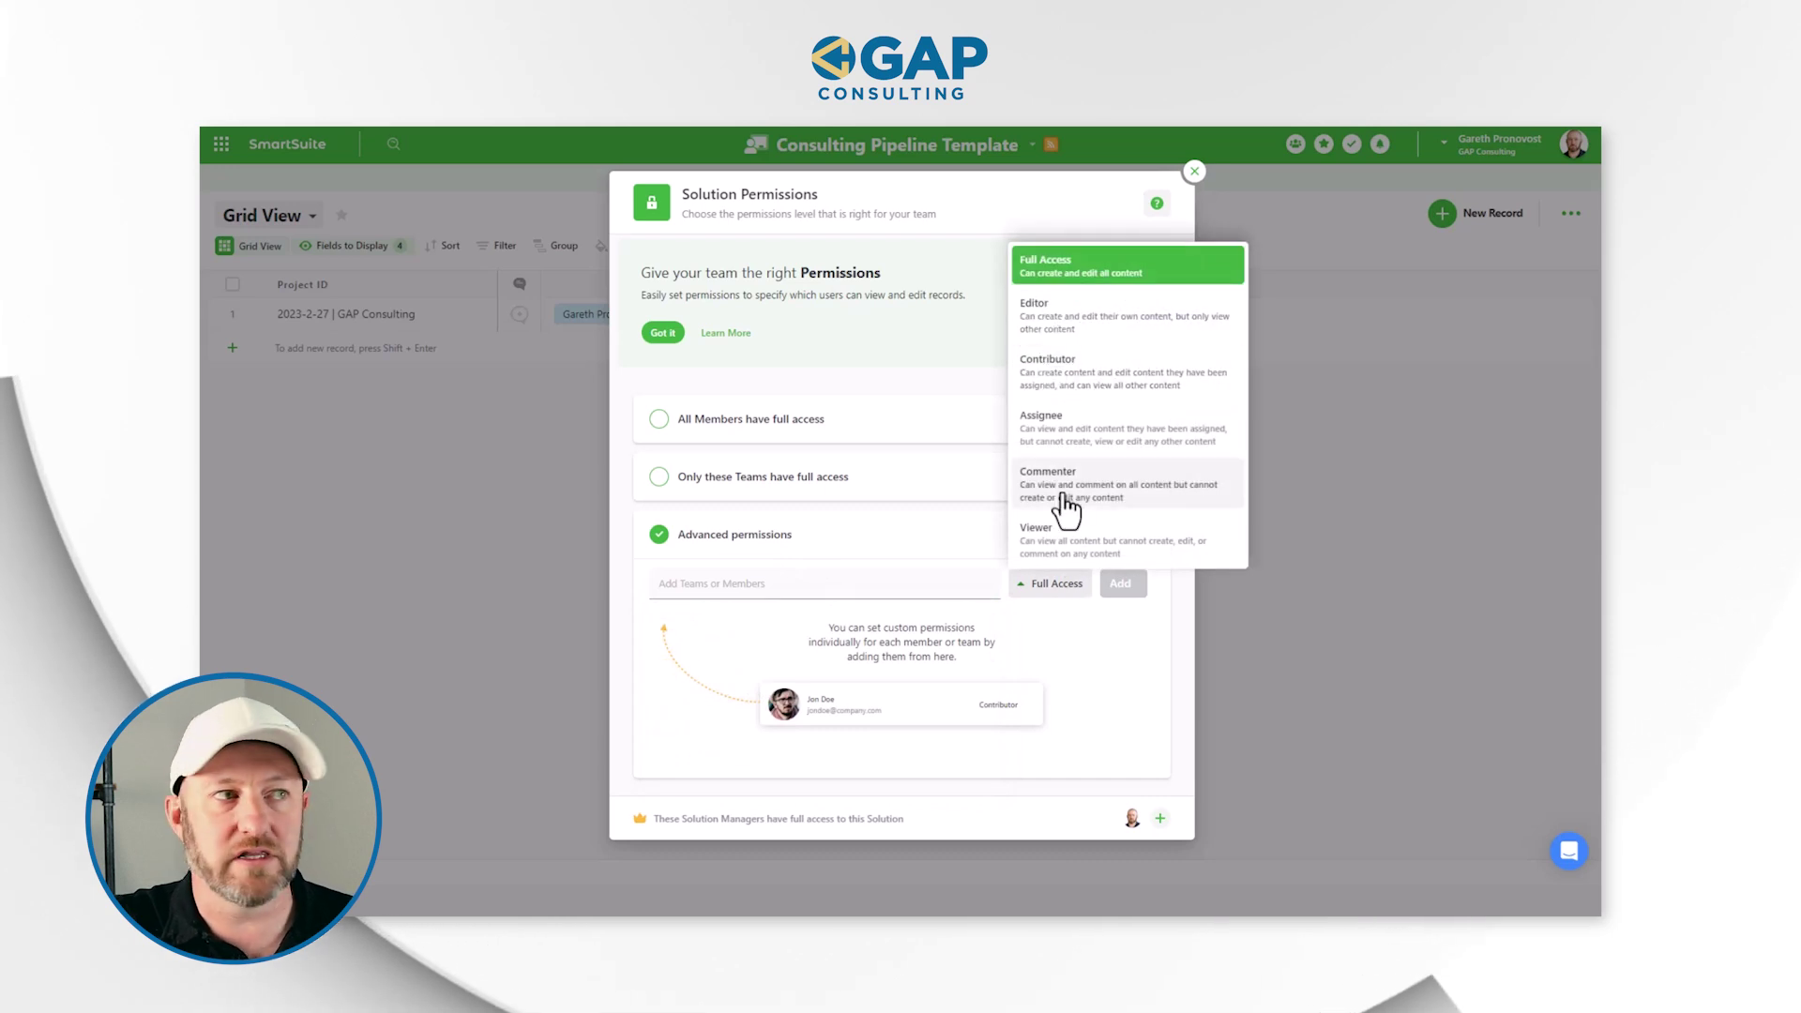
click(1110, 661)
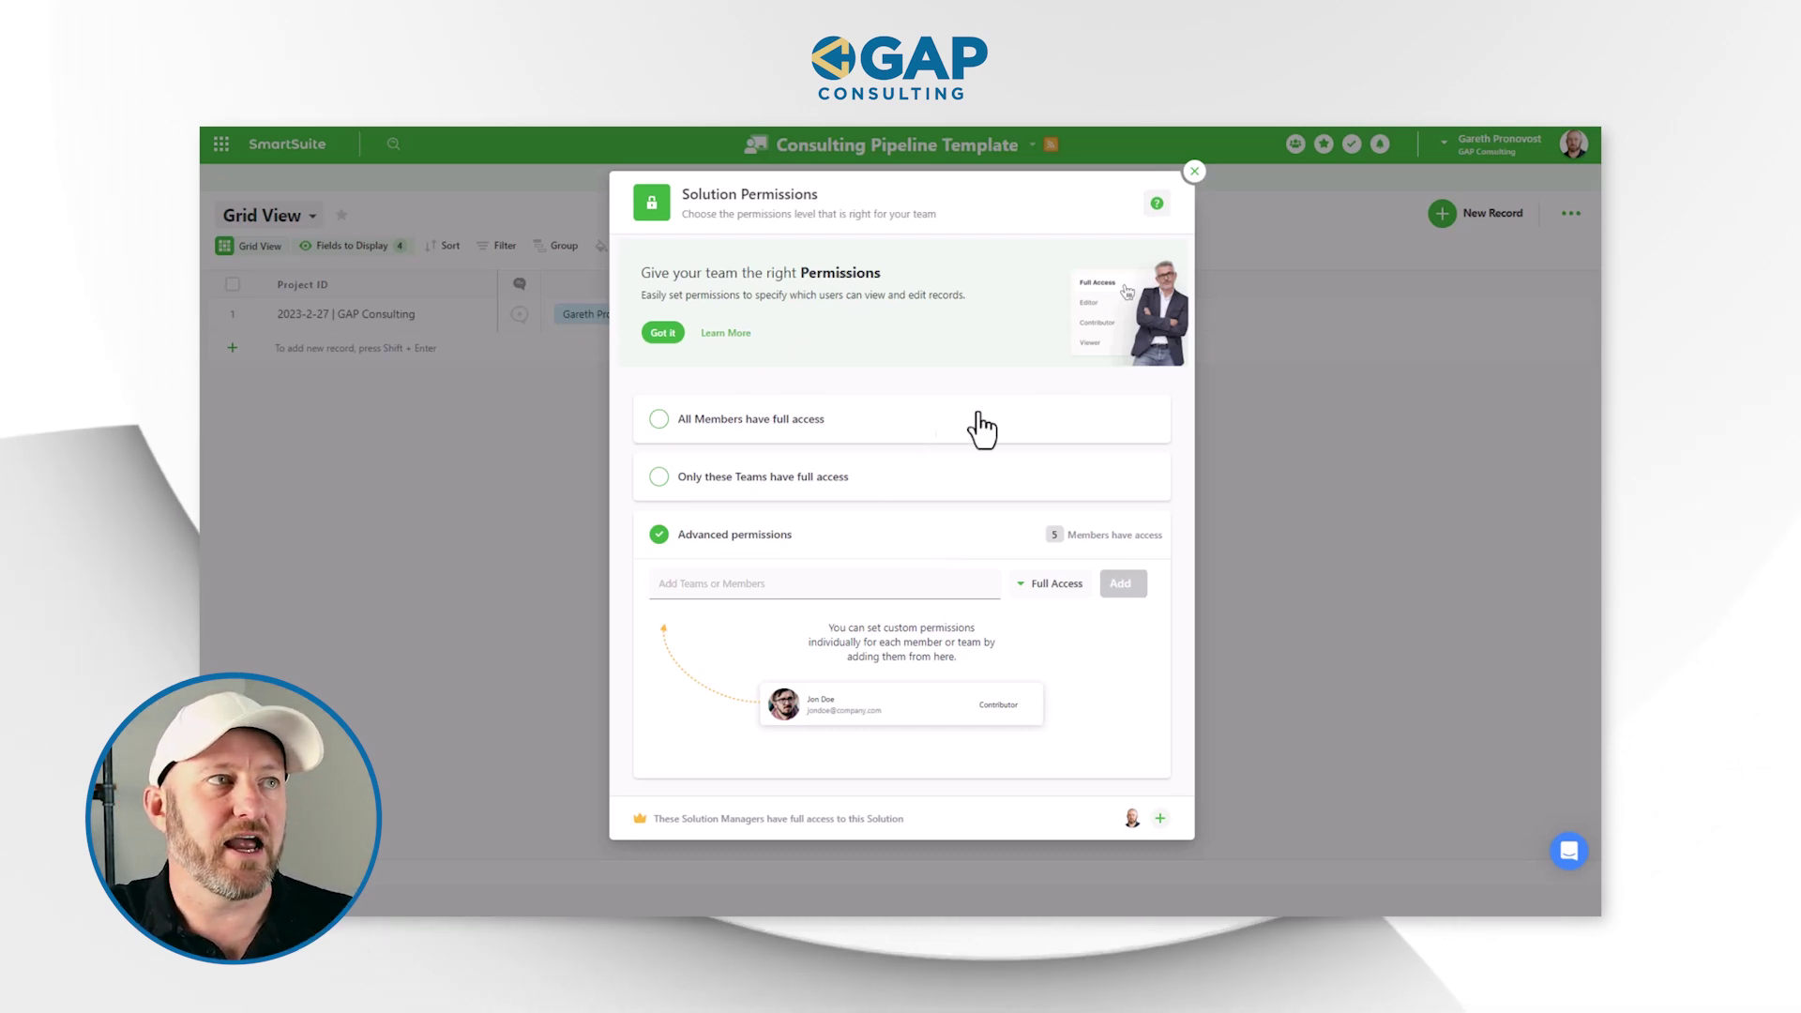
click(1194, 172)
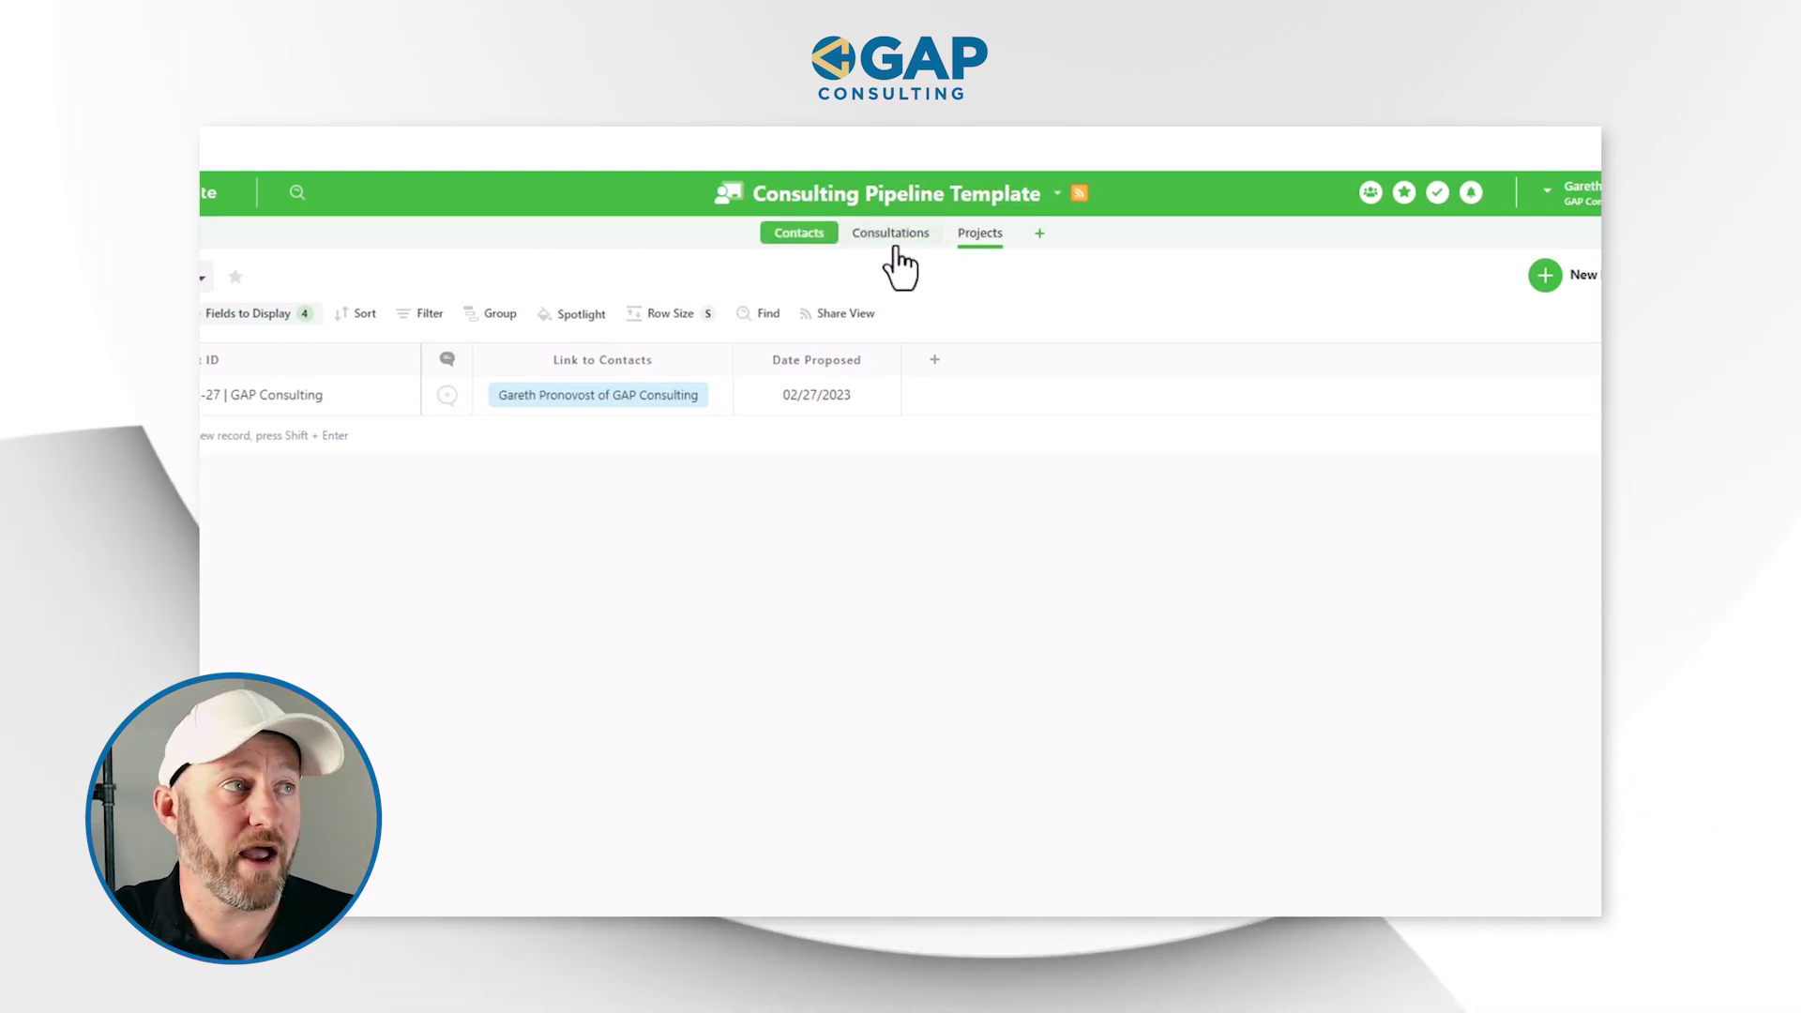
- Open the Projects app's permissions and switch them to Override Solution Permissions
click(1006, 240)
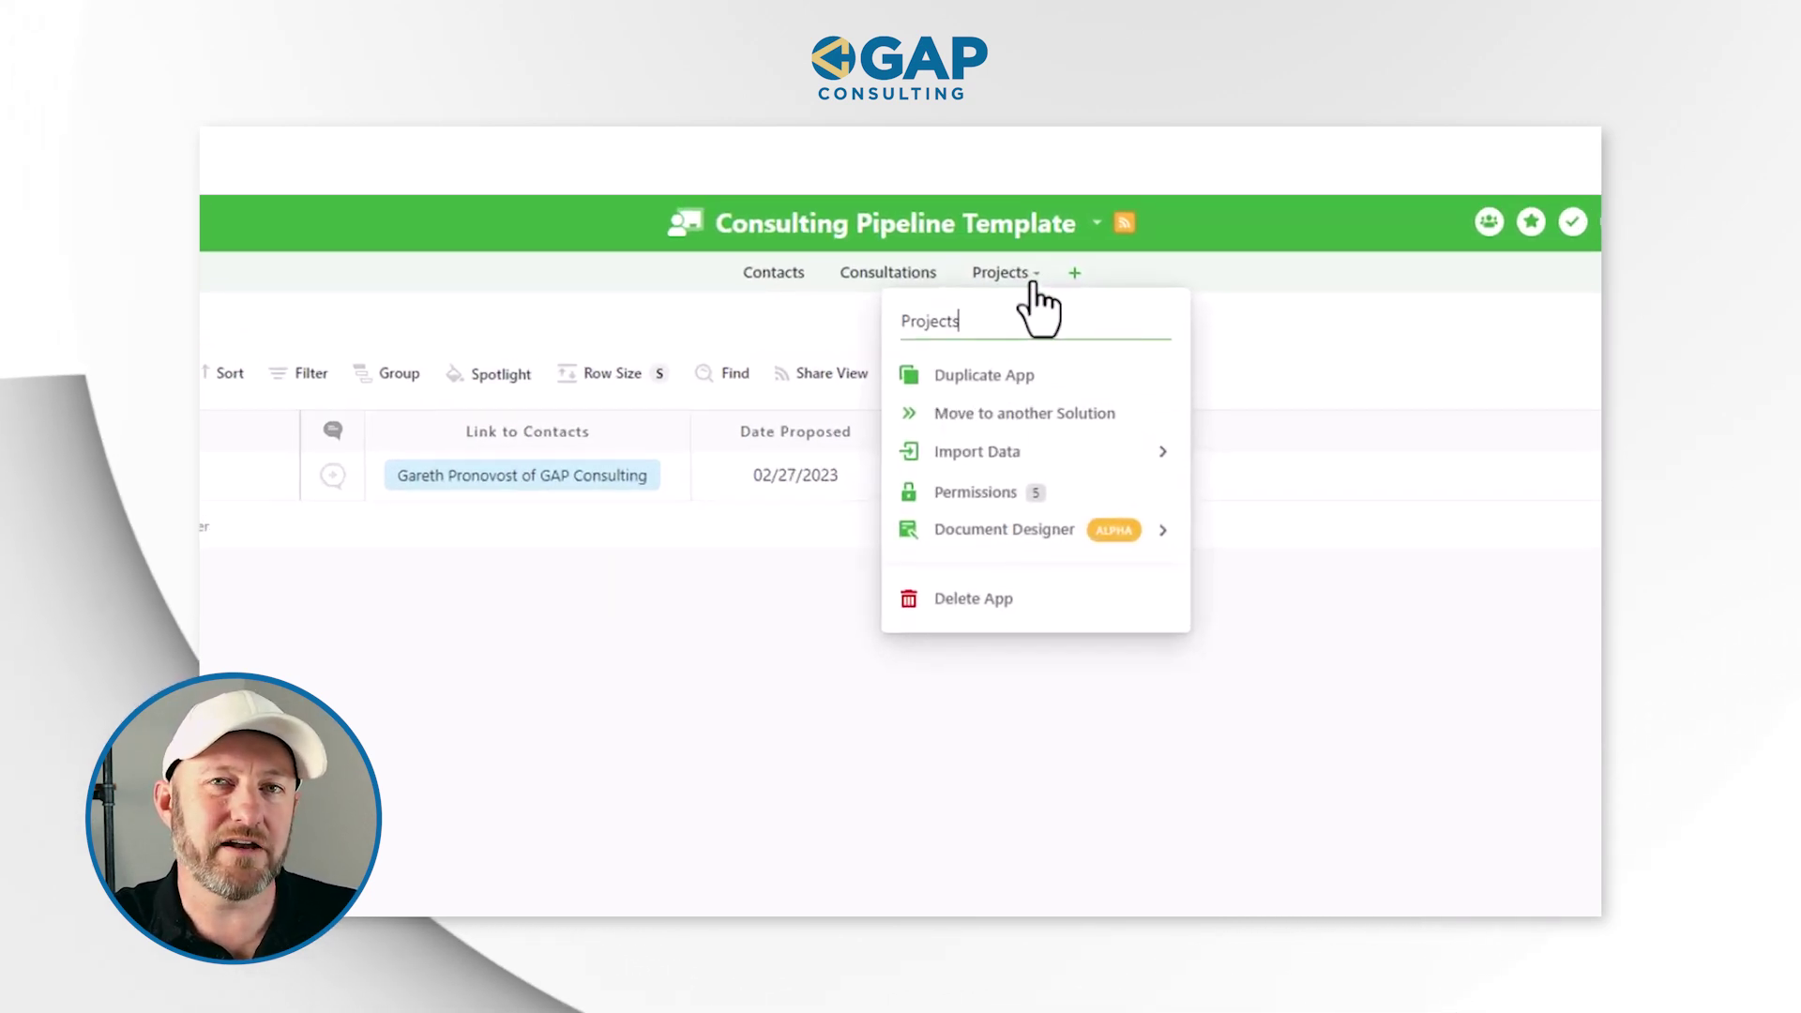
click(1051, 493)
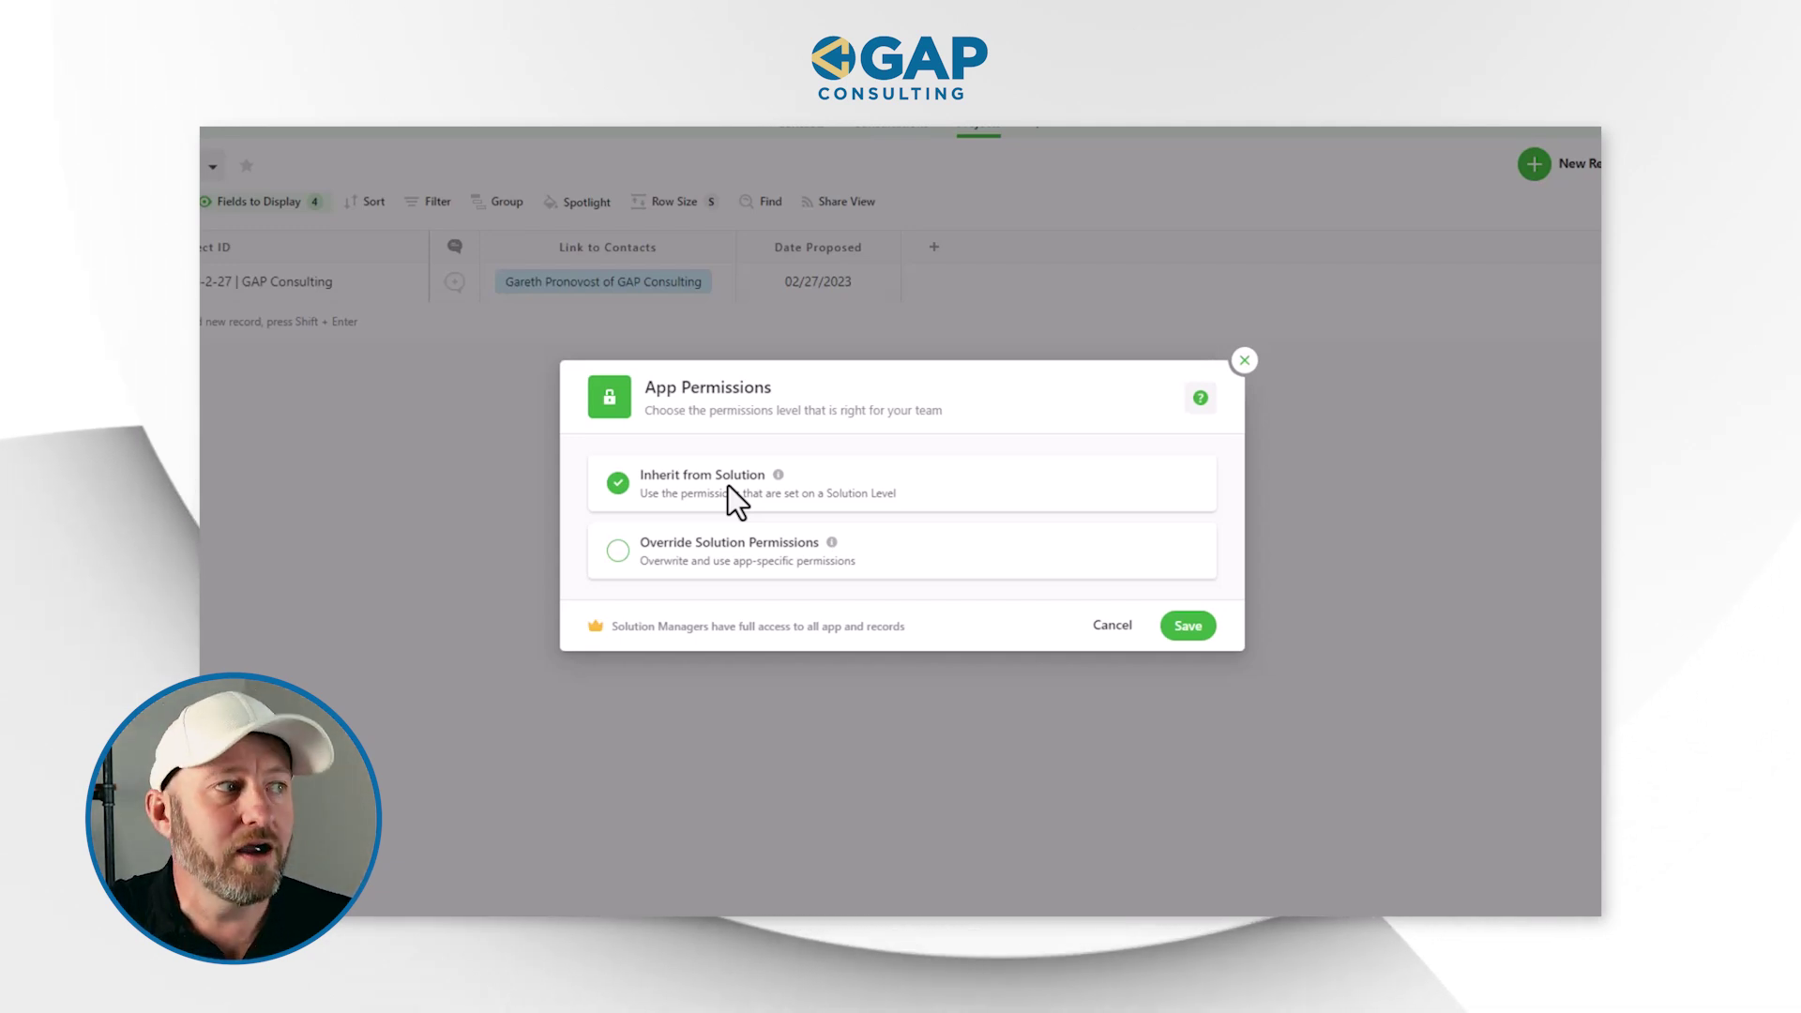
click(729, 554)
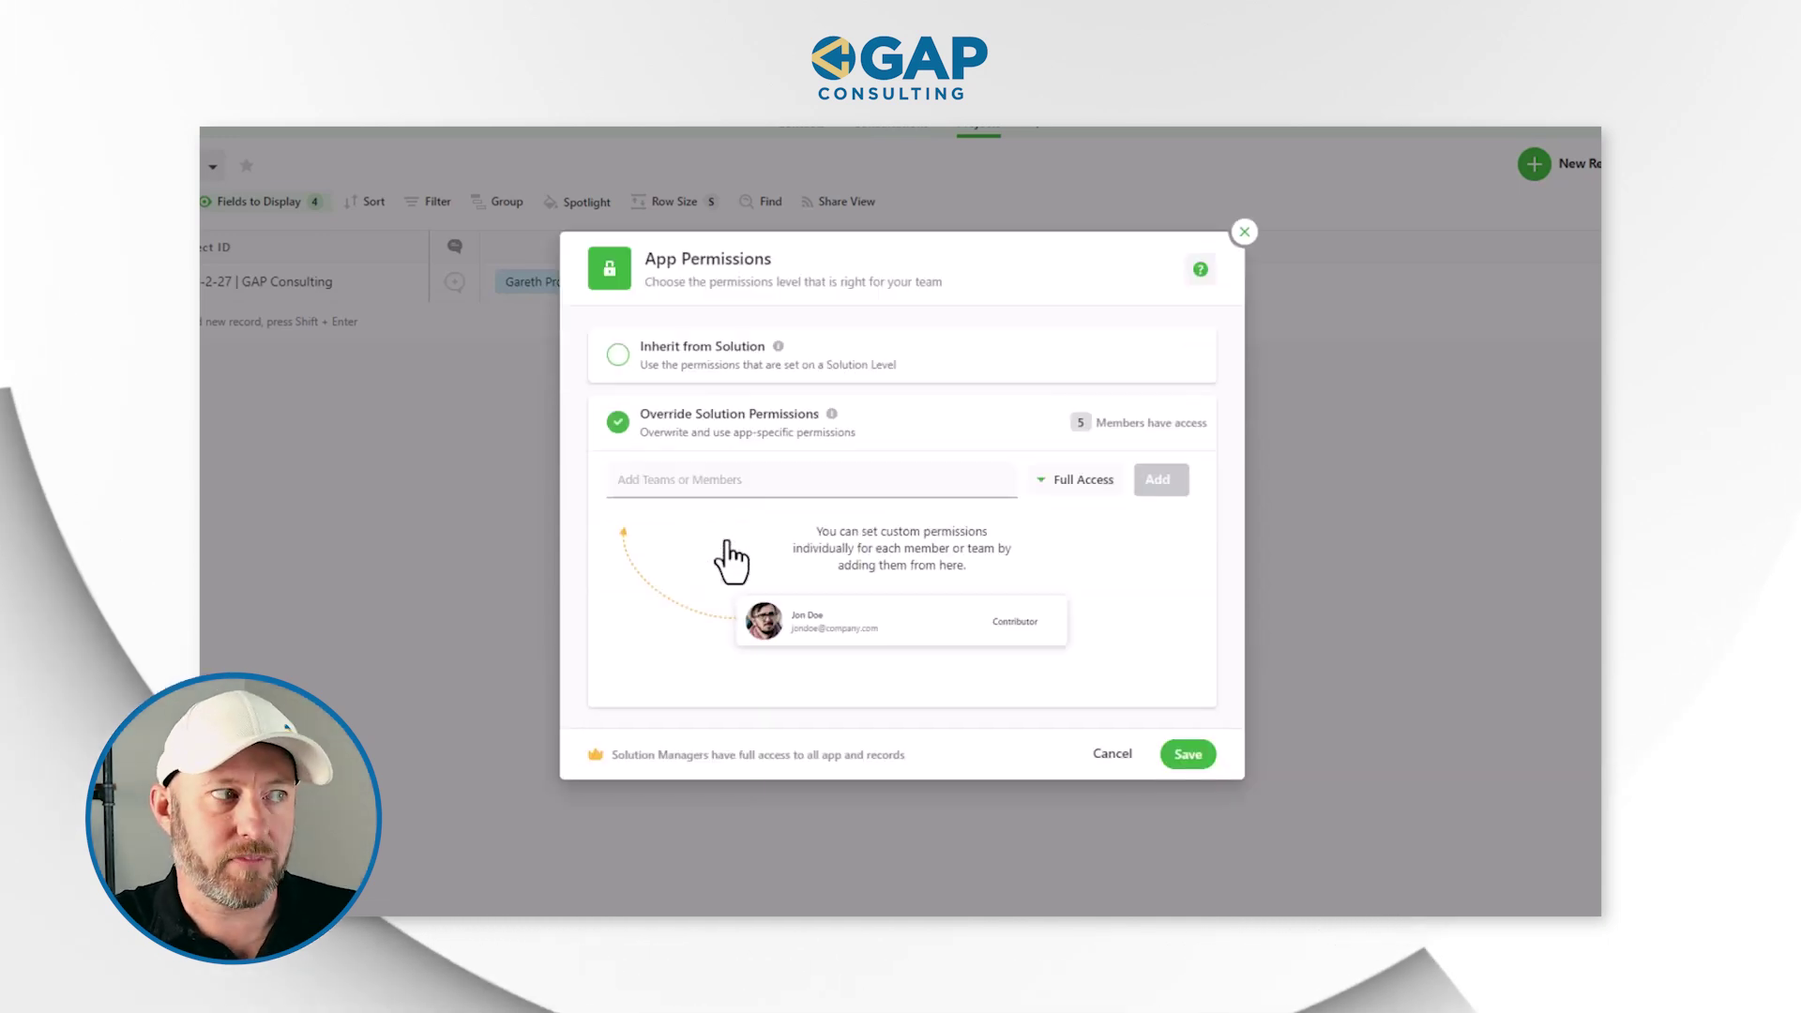
- Examine the access levels and assignable members without adding anyone, and close the app permissions with the changes saved
click(1081, 488)
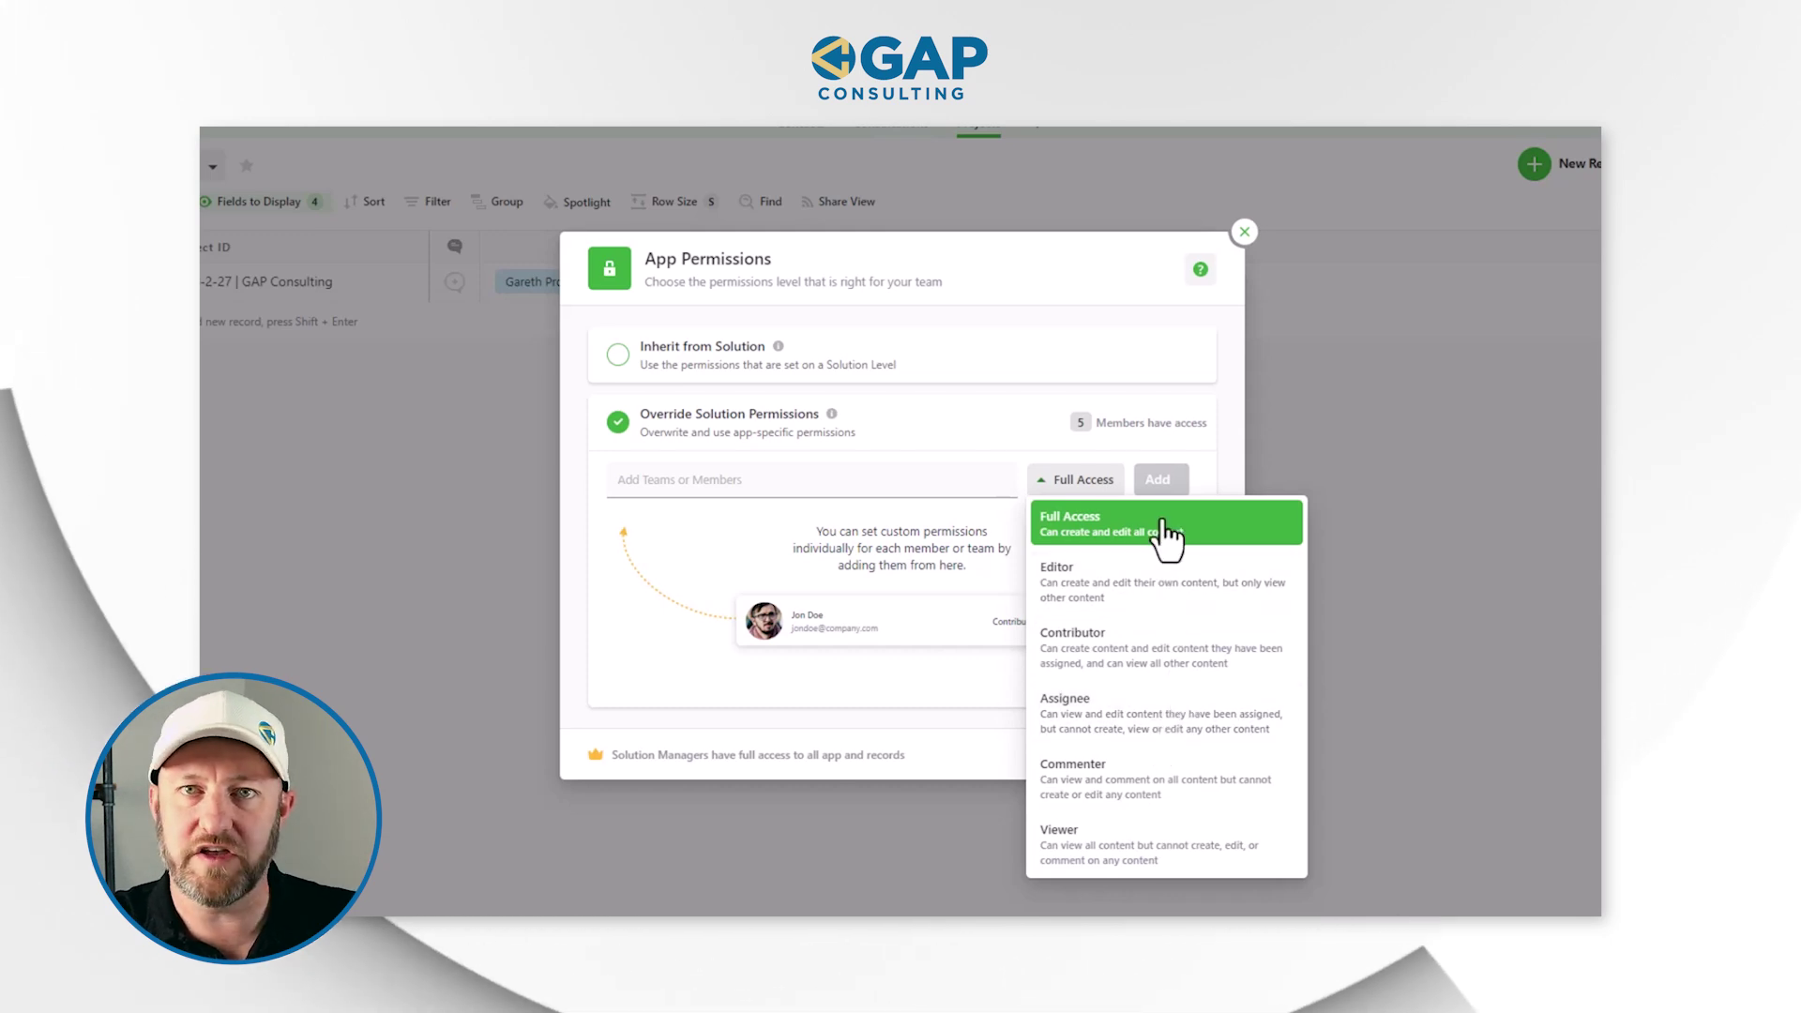
click(849, 485)
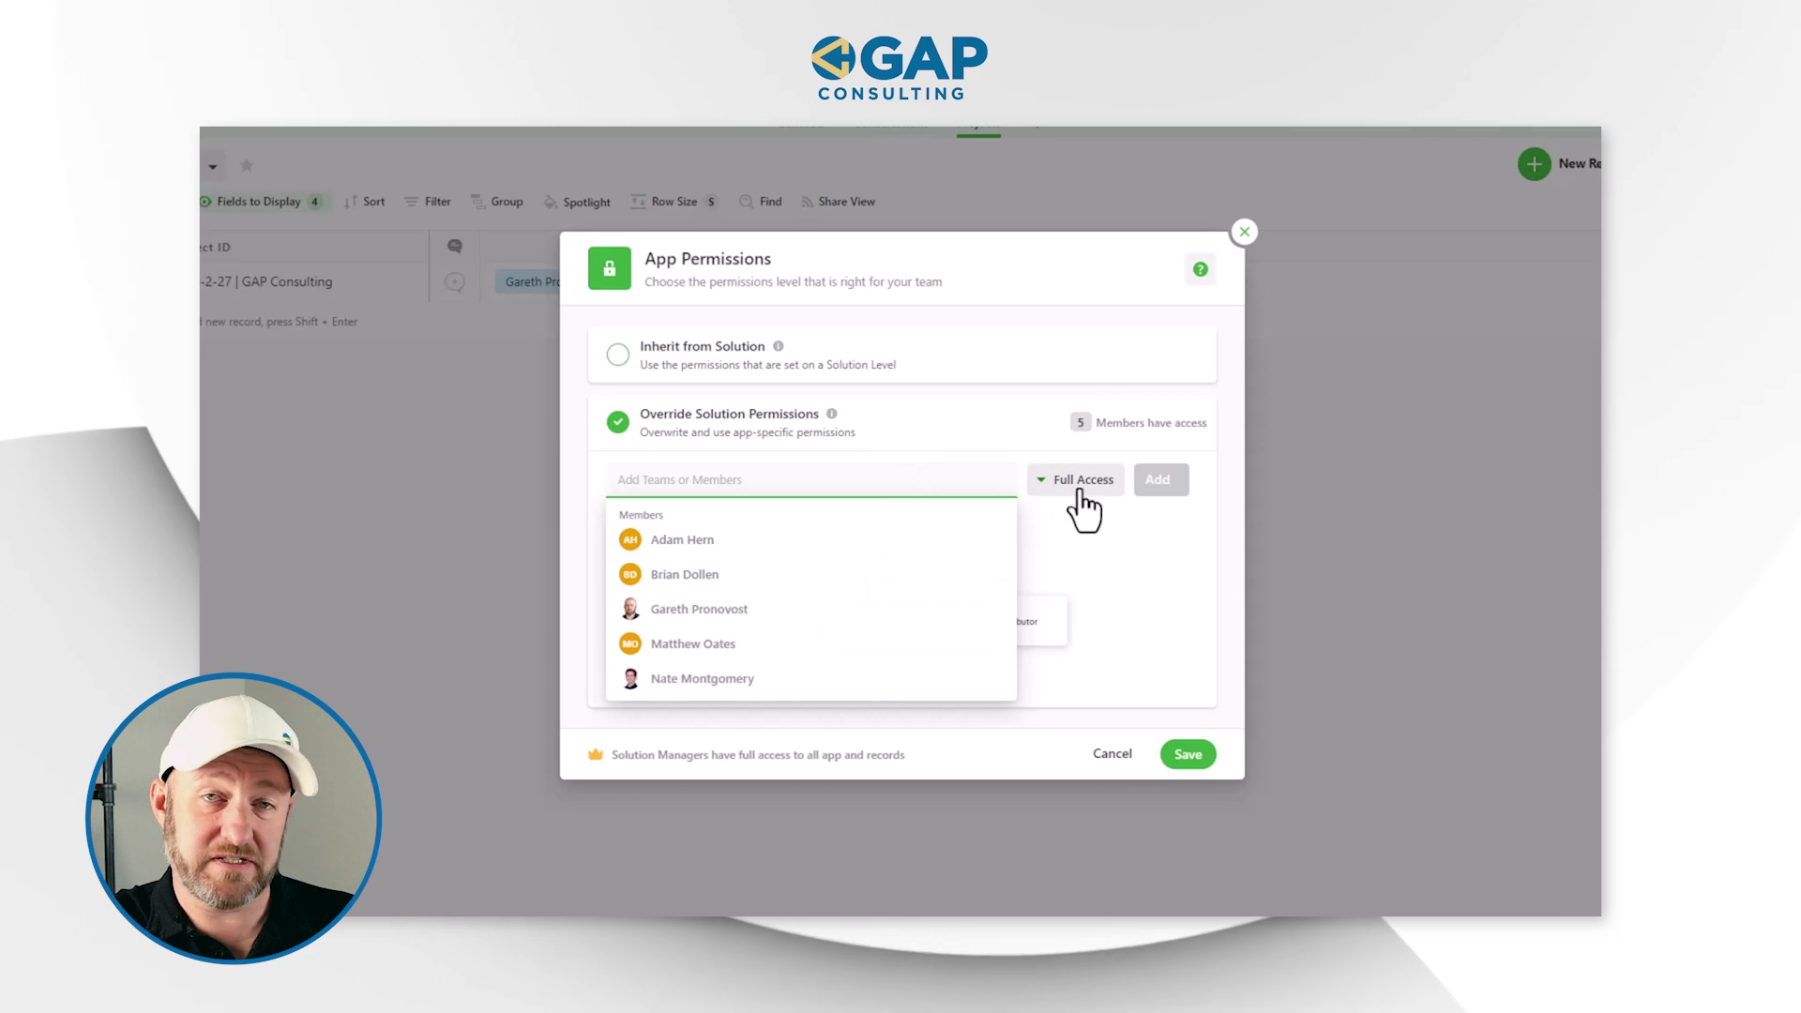
click(1133, 552)
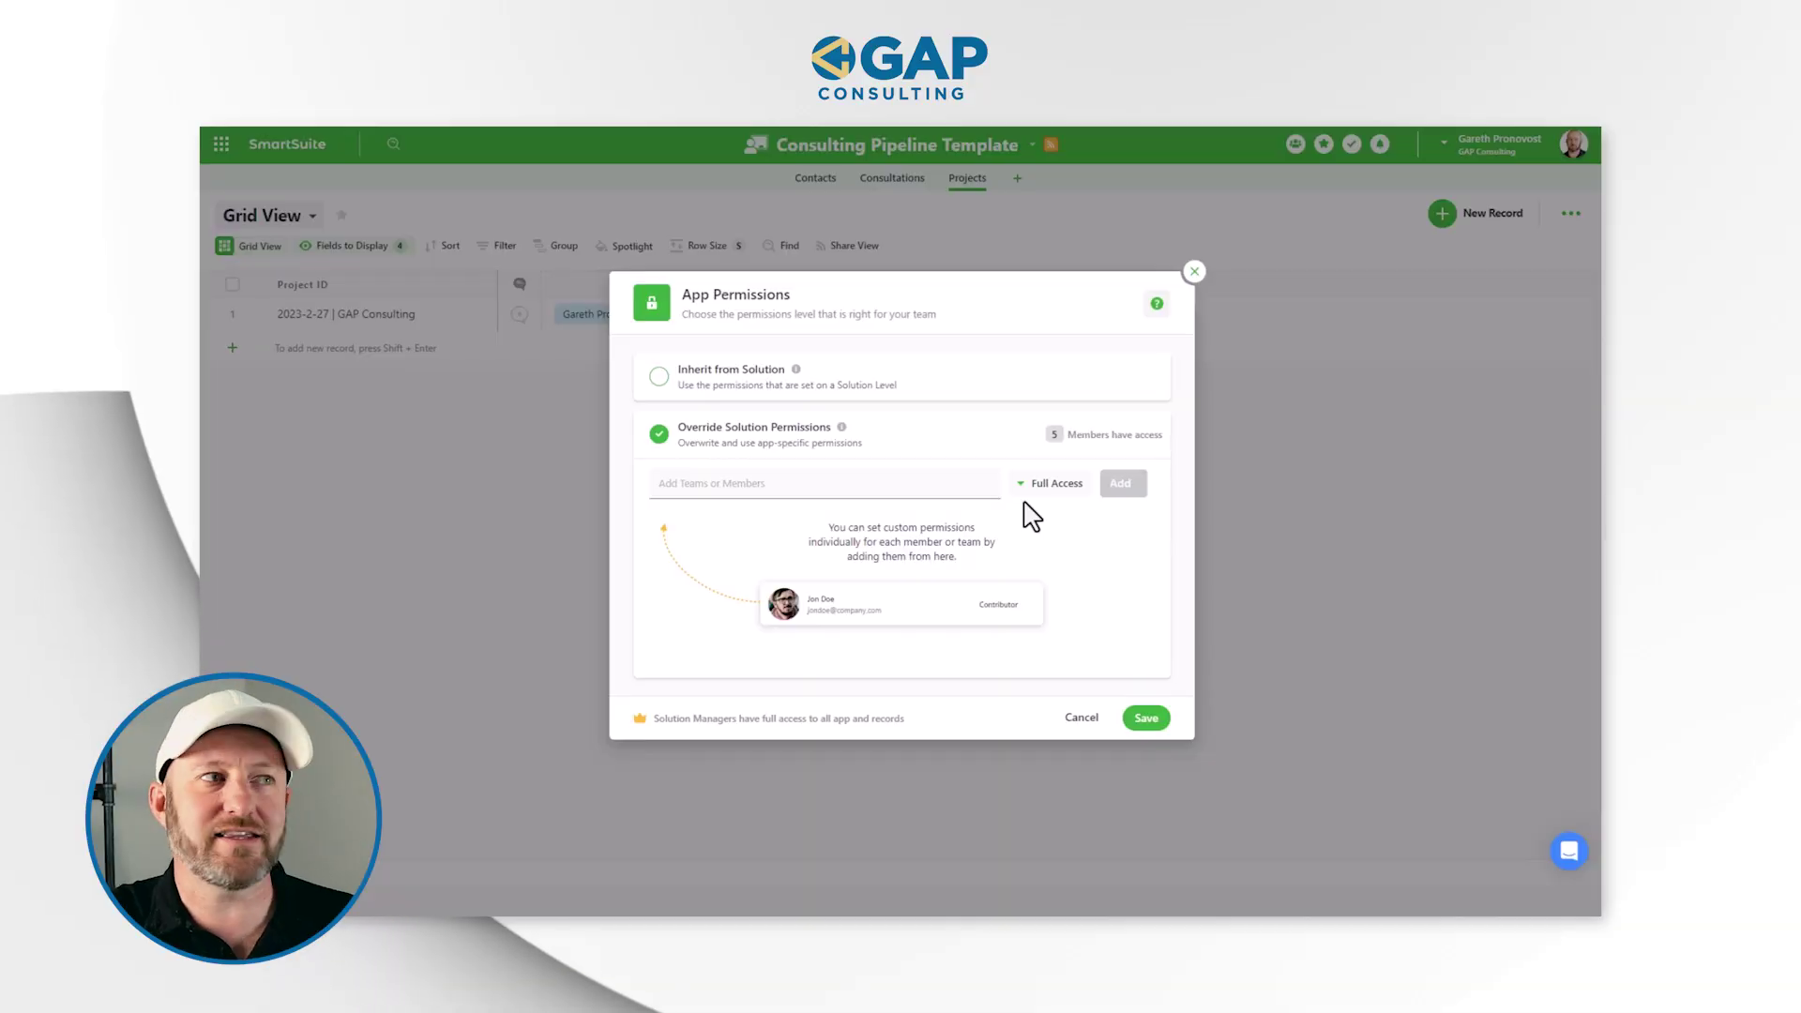
click(1194, 274)
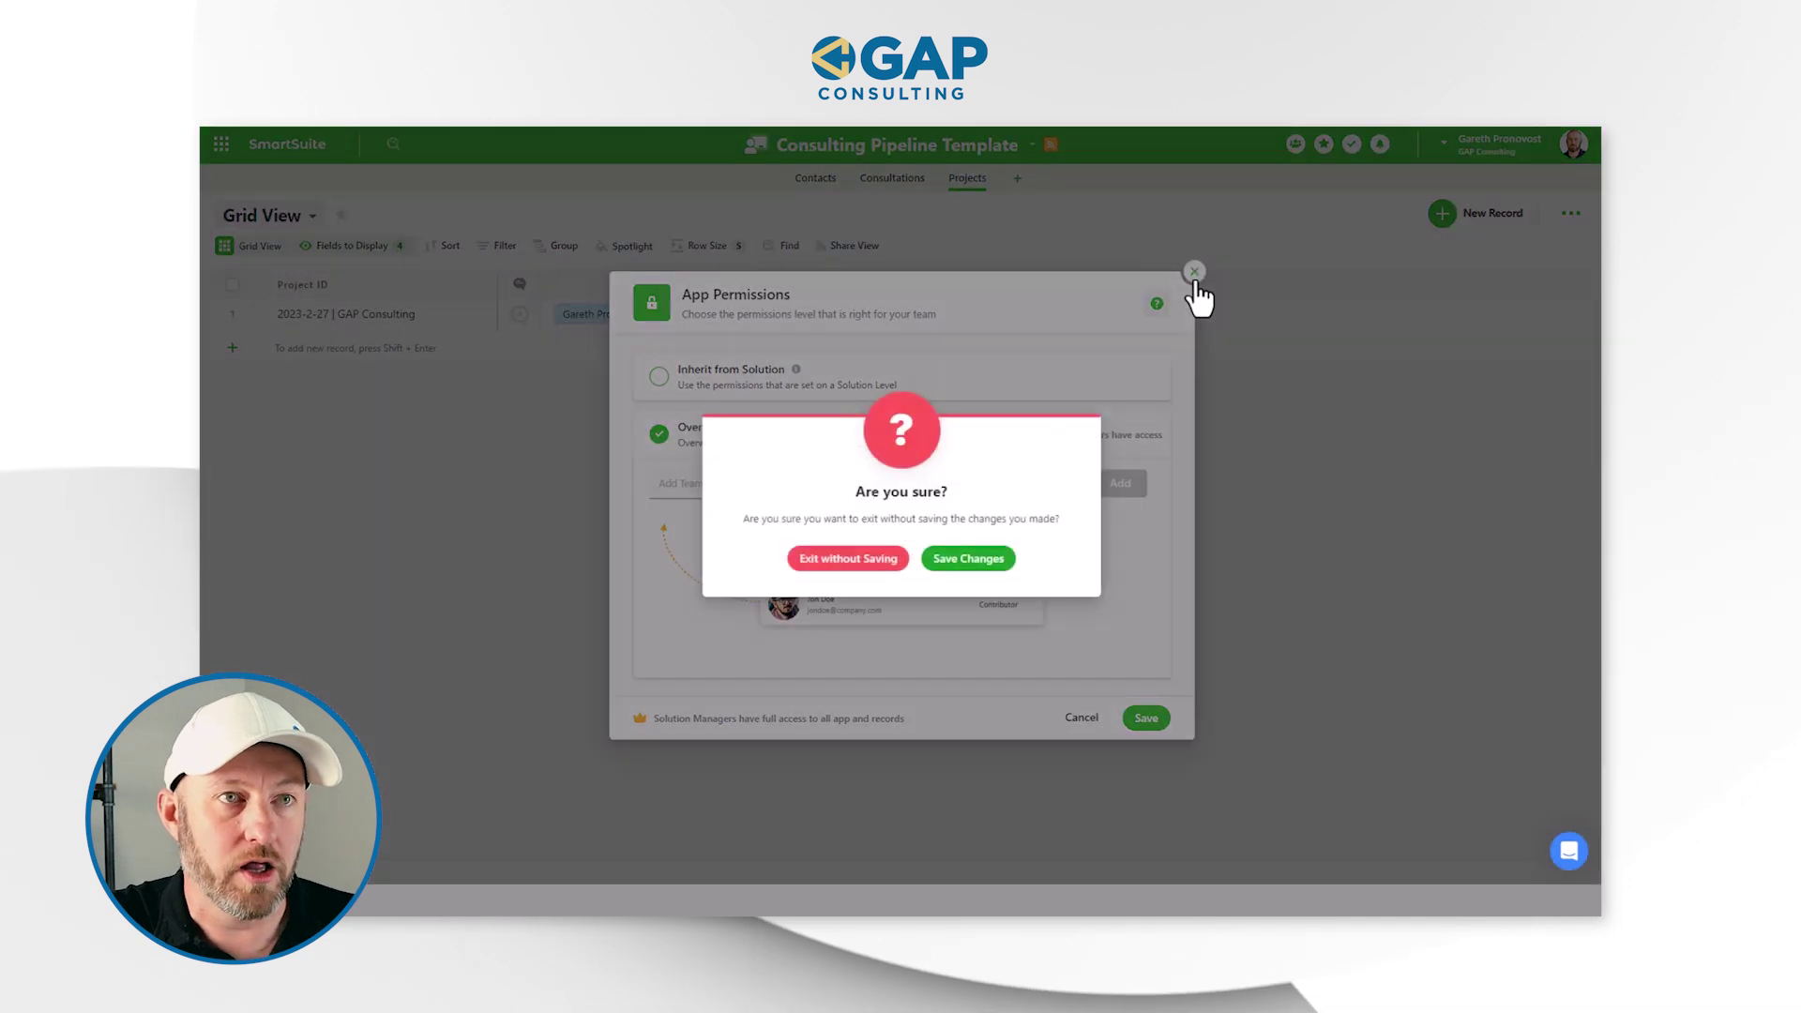
click(971, 561)
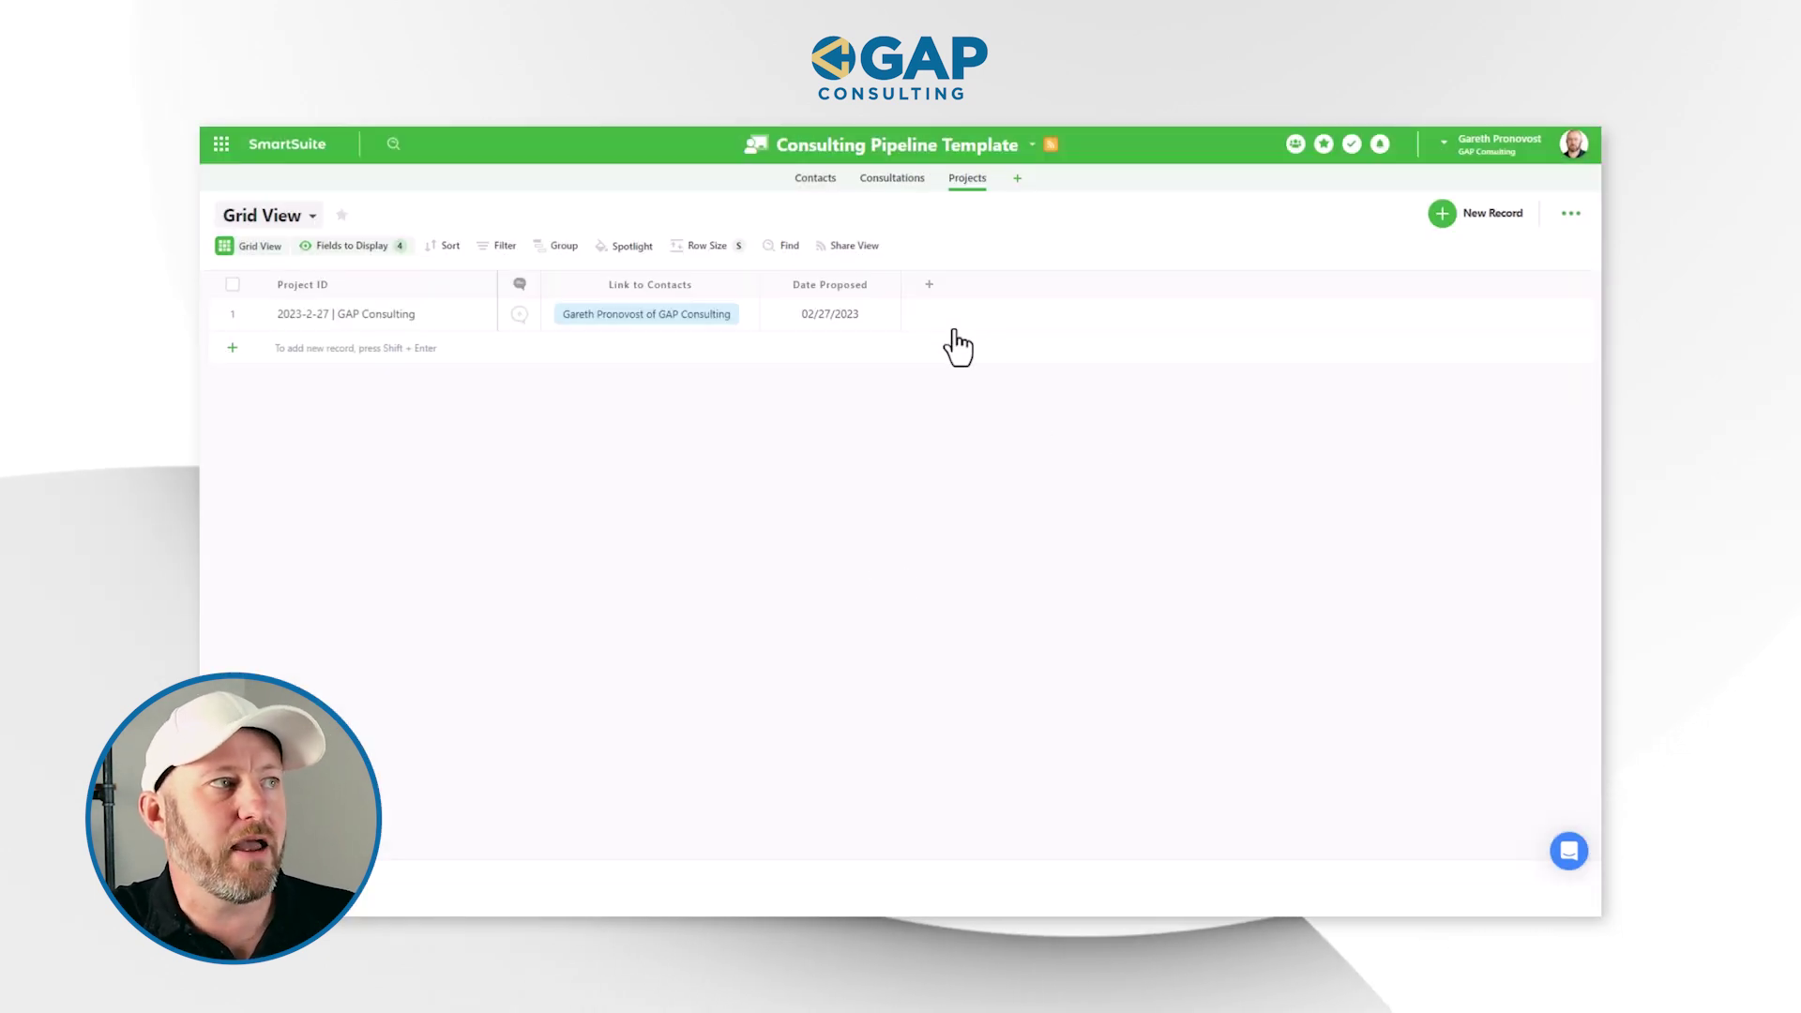
- Open the field permissions of the Date Proposed field and examine the options for who can view and who can edit it
click(890, 286)
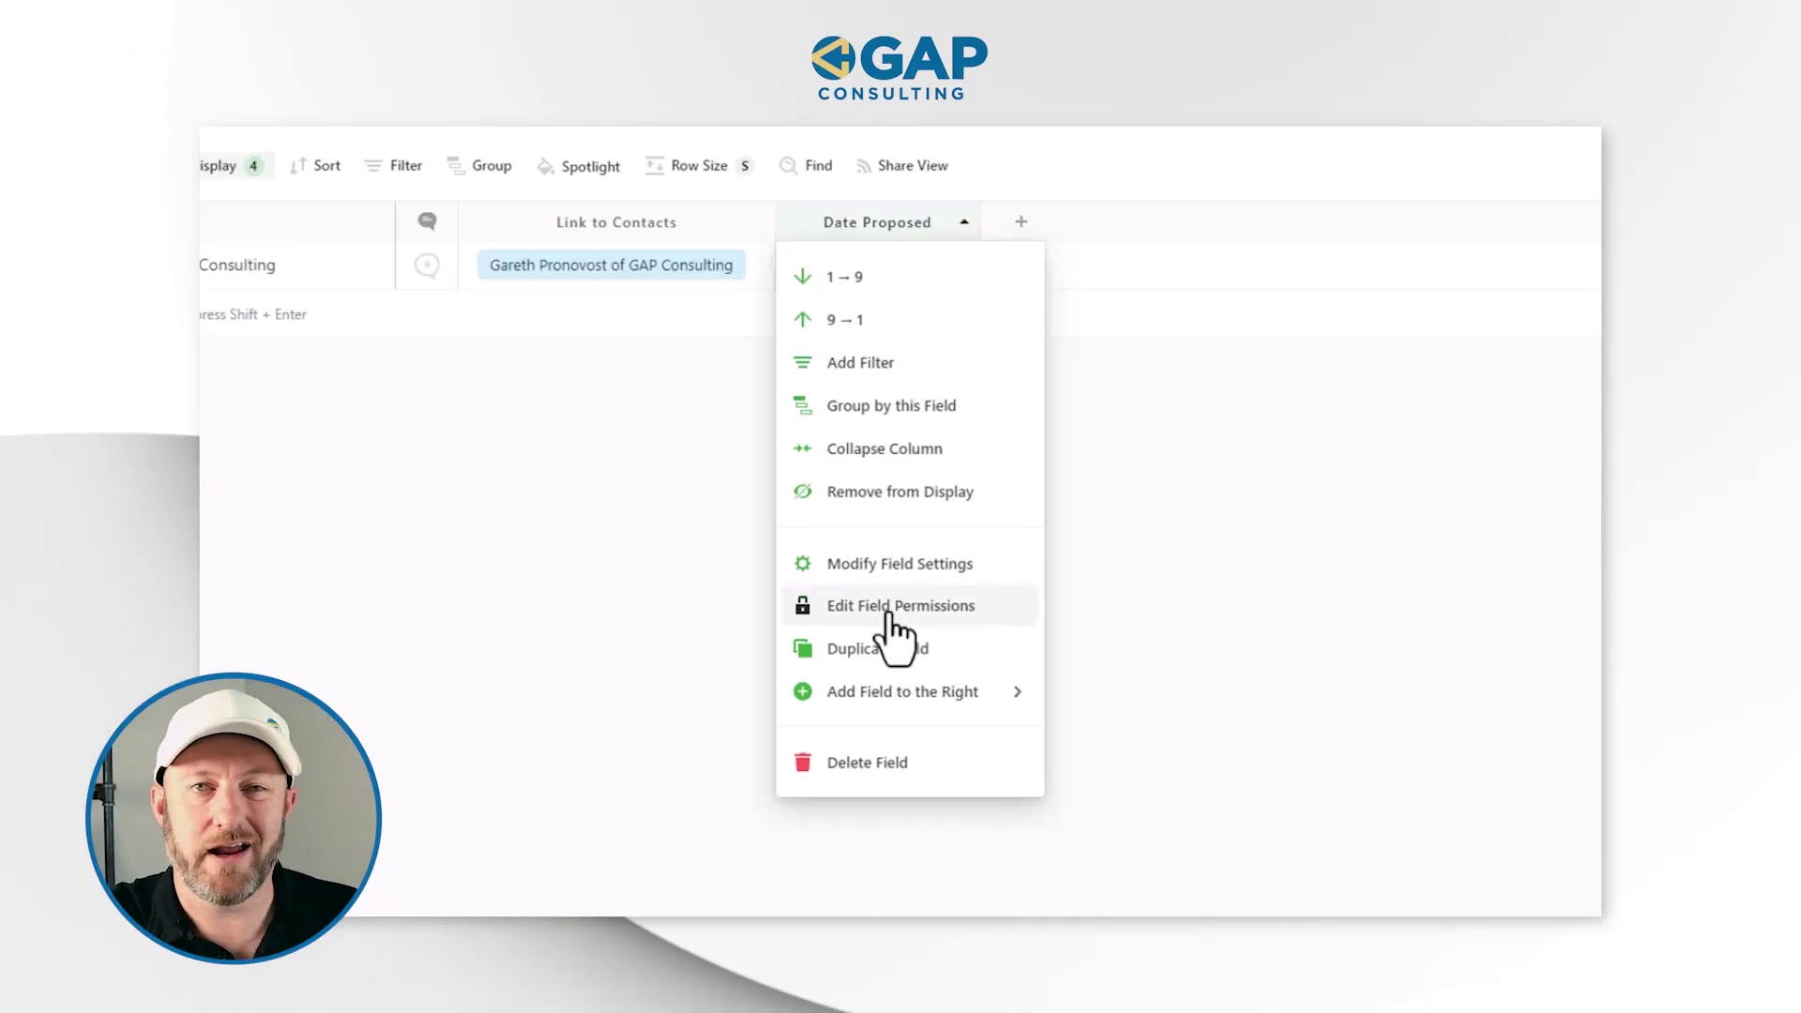
click(886, 608)
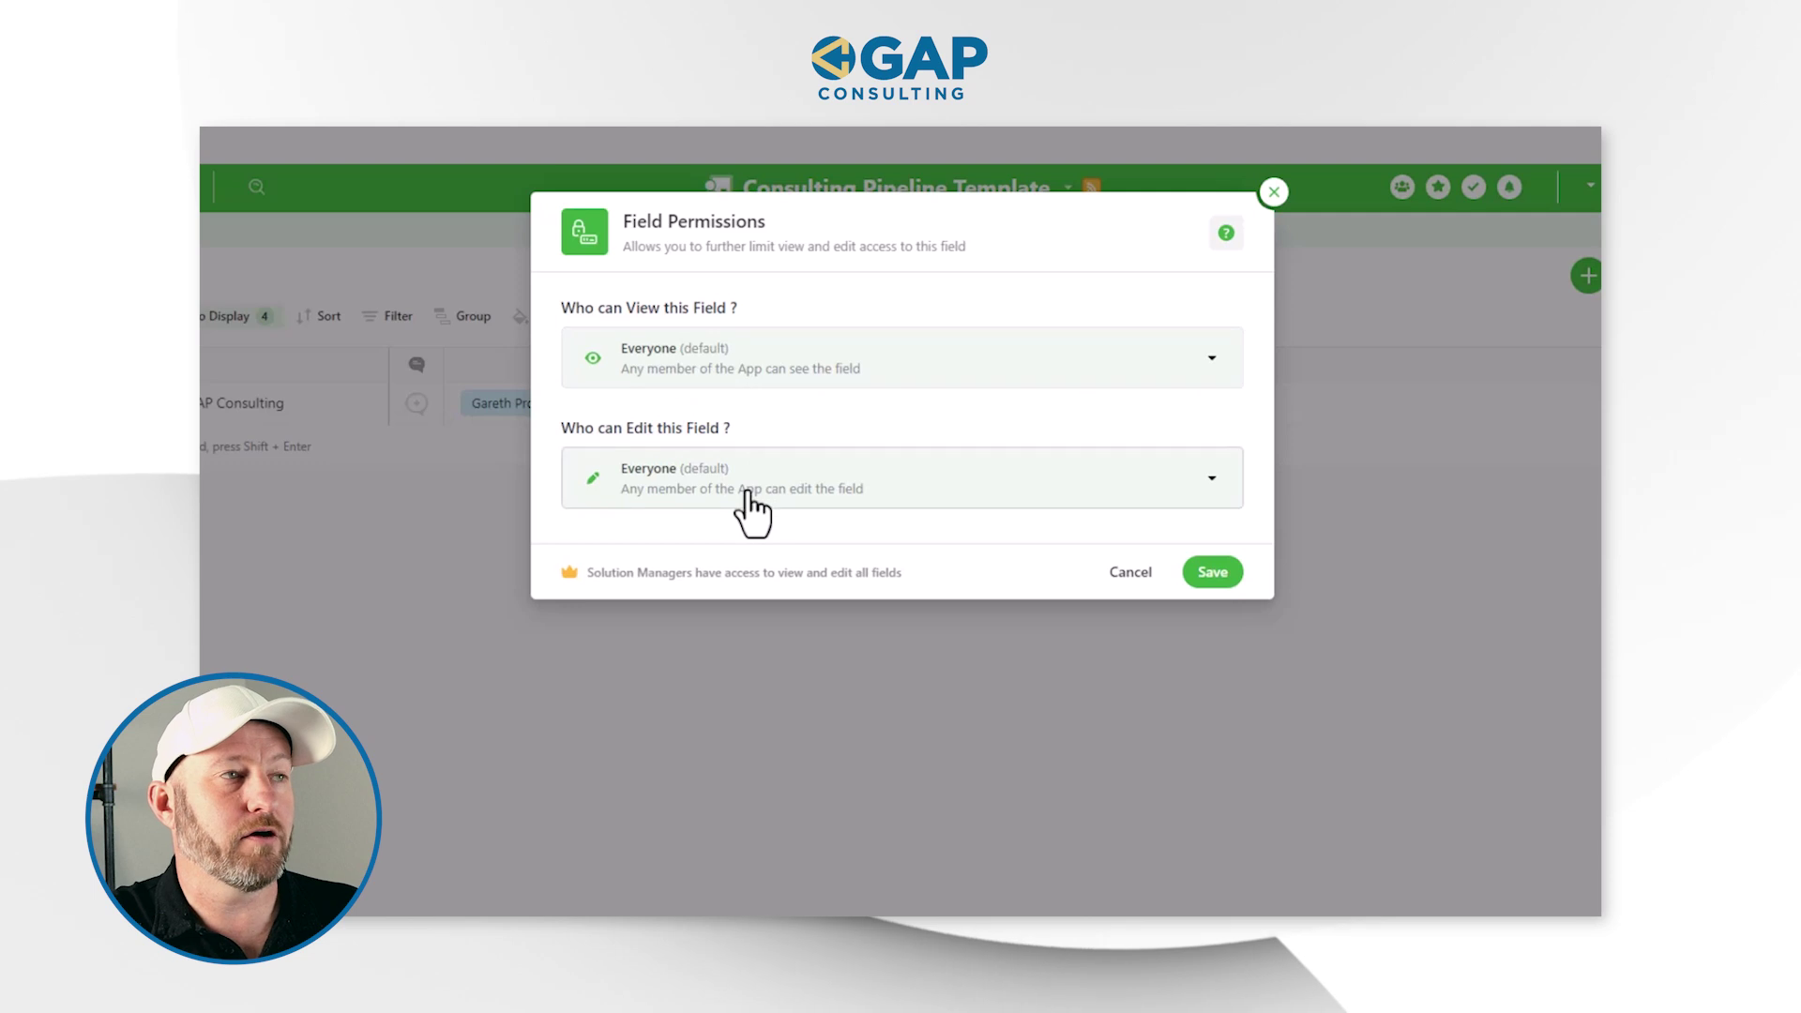
click(780, 375)
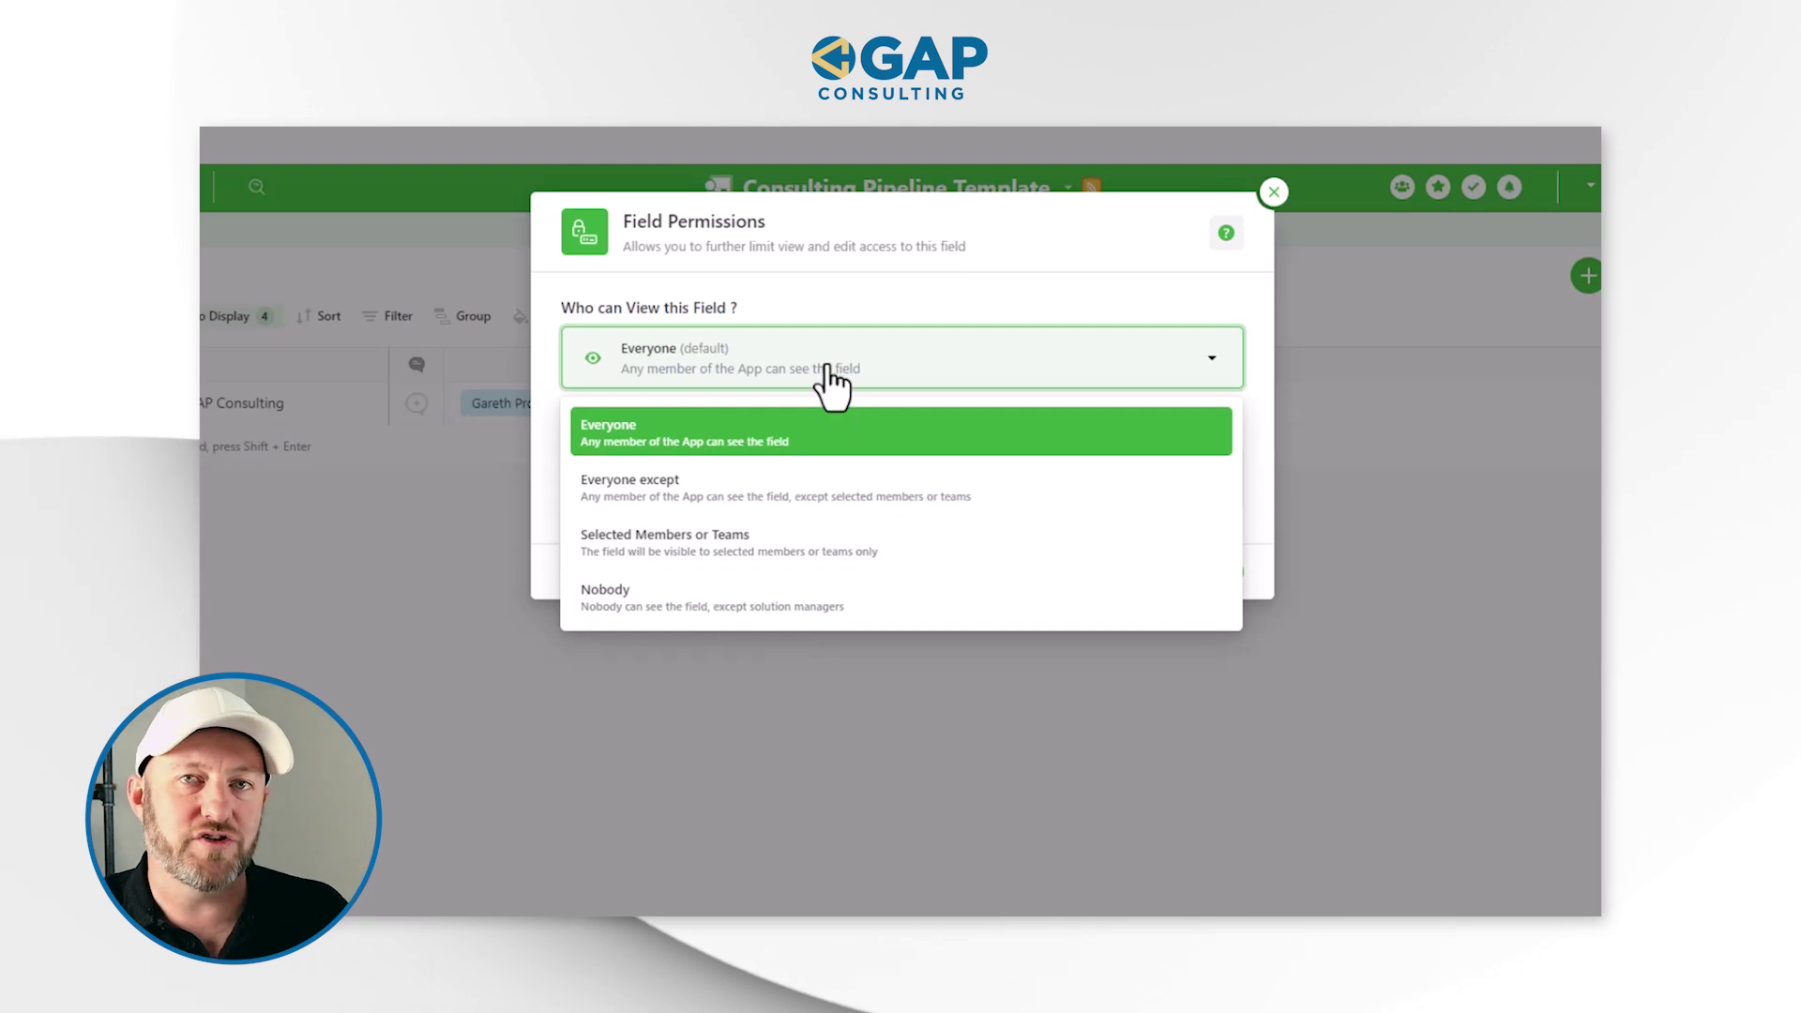
click(830, 380)
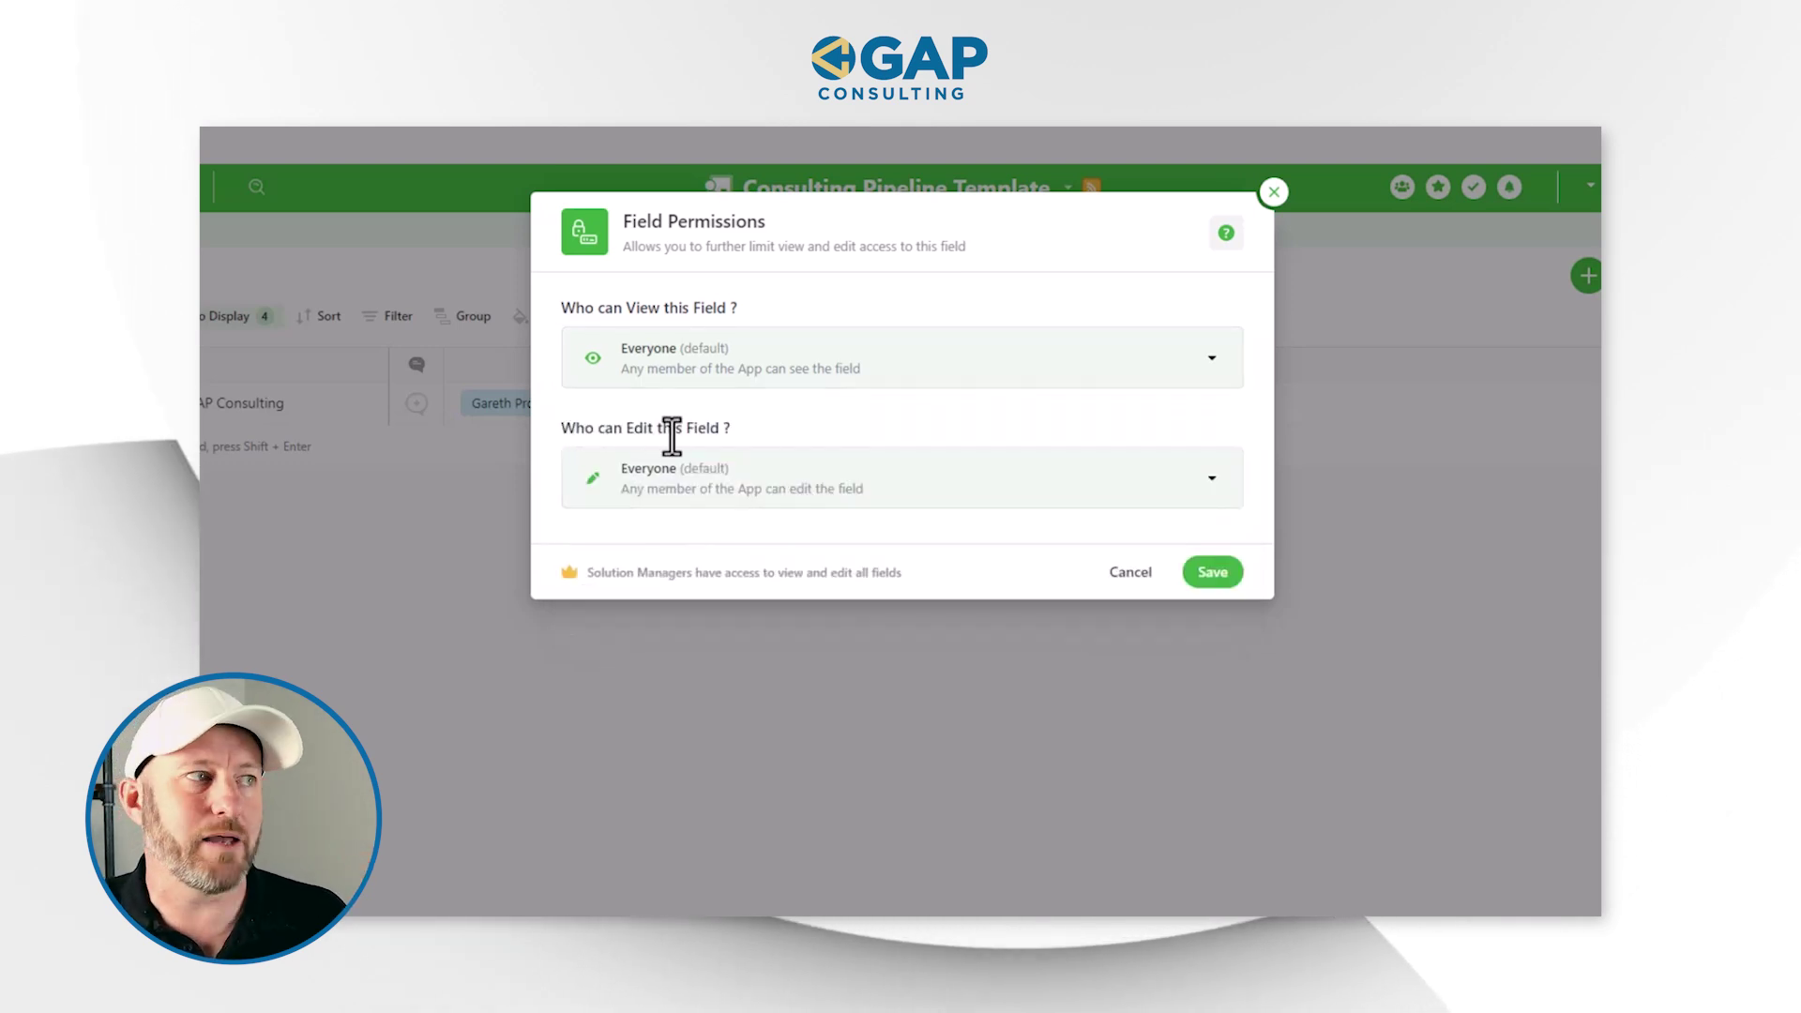
click(750, 511)
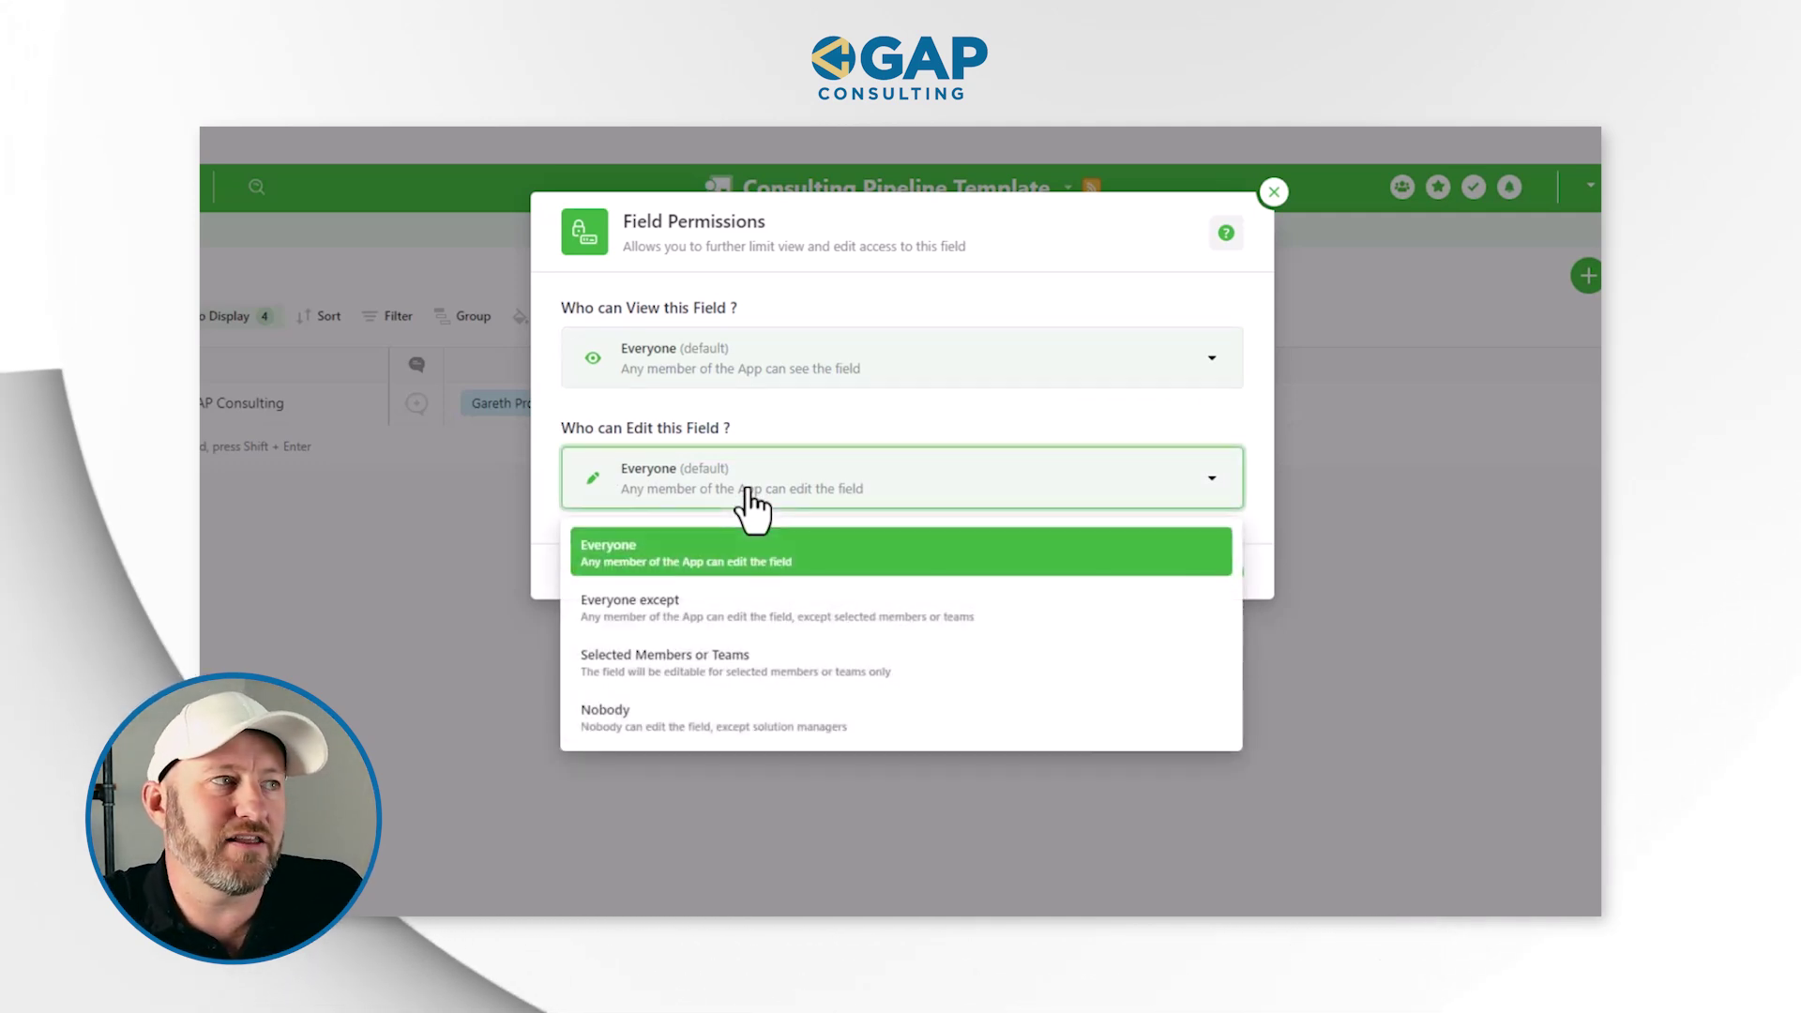